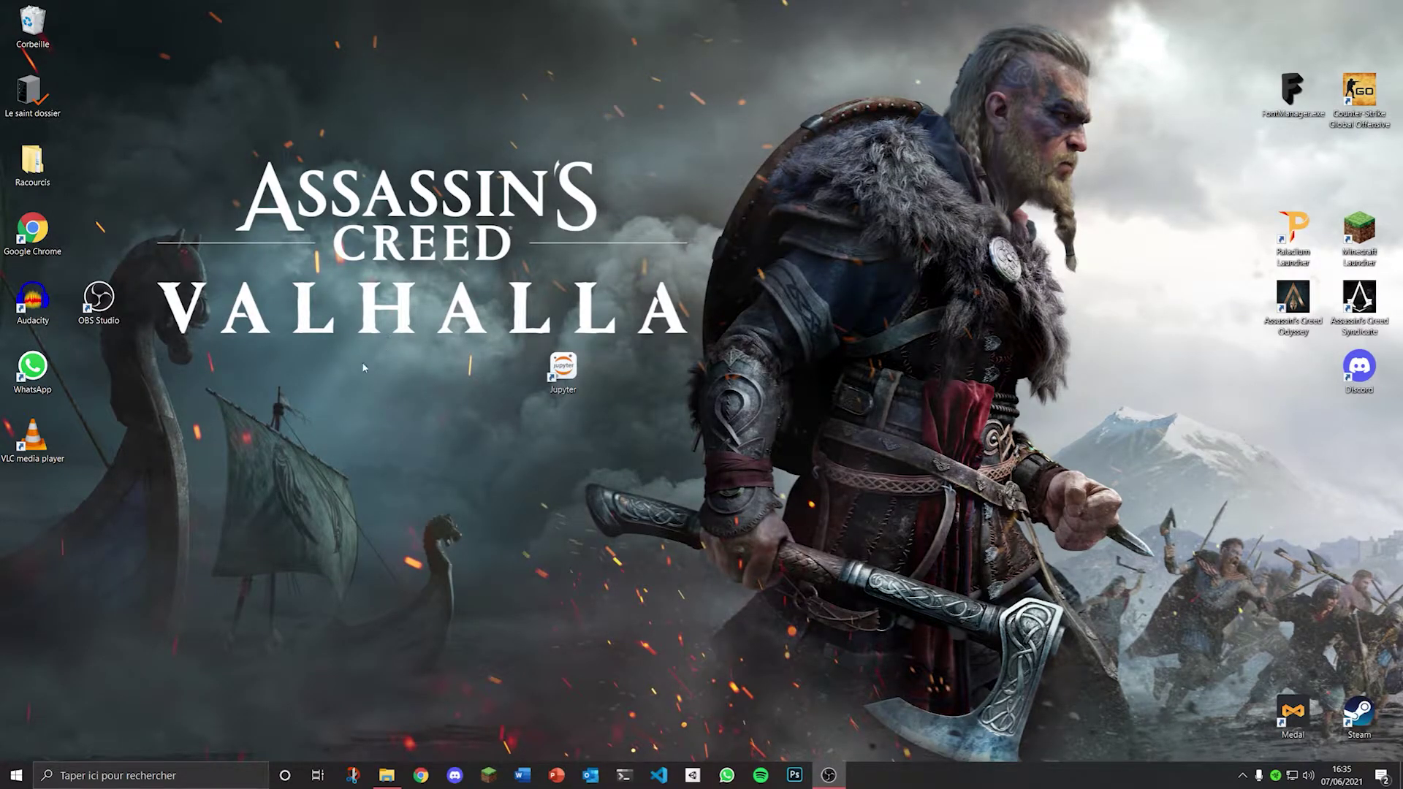
Create a new text document on the desktop and name it ouvri-jupyter.txt
right_click(393, 458)
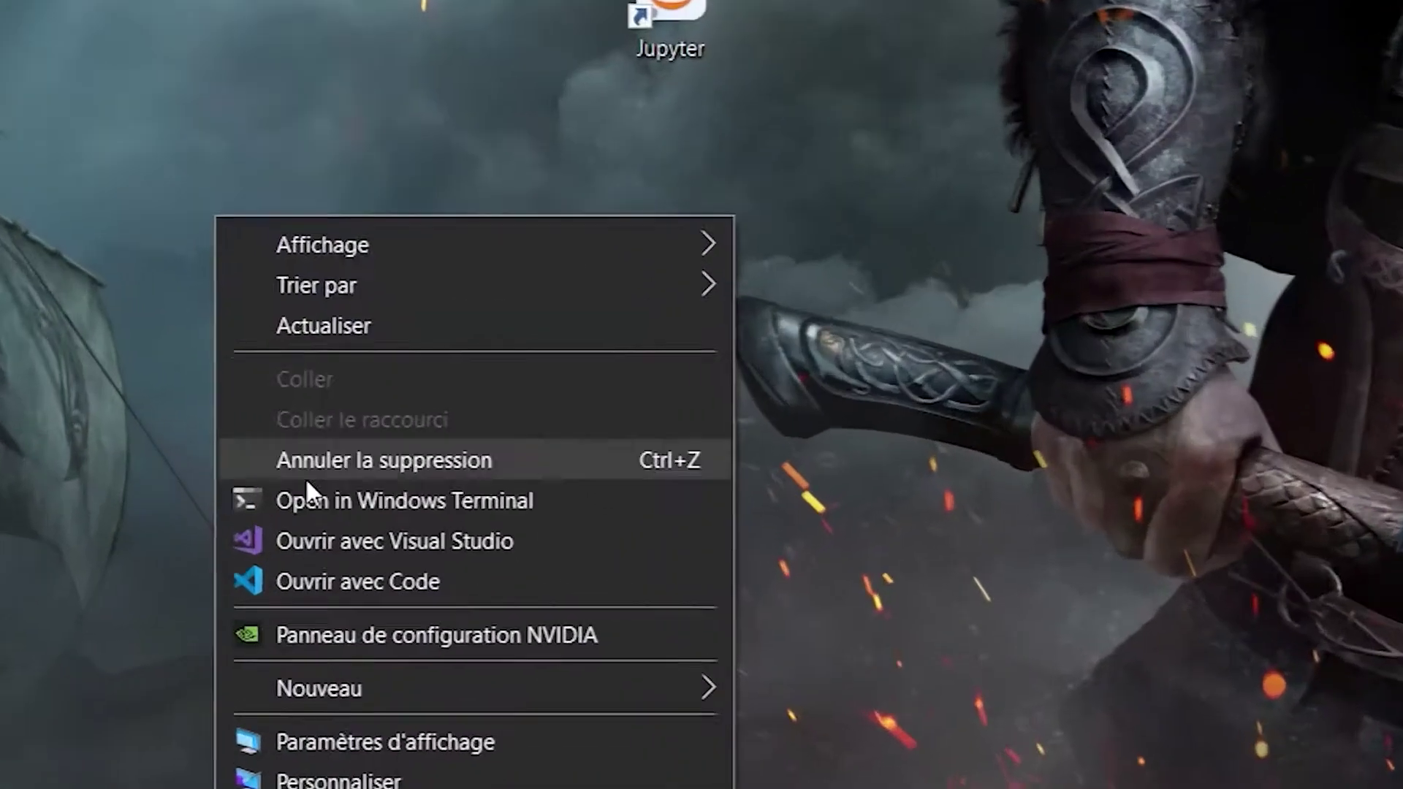
mouse_move(438, 636)
left_click(514, 614)
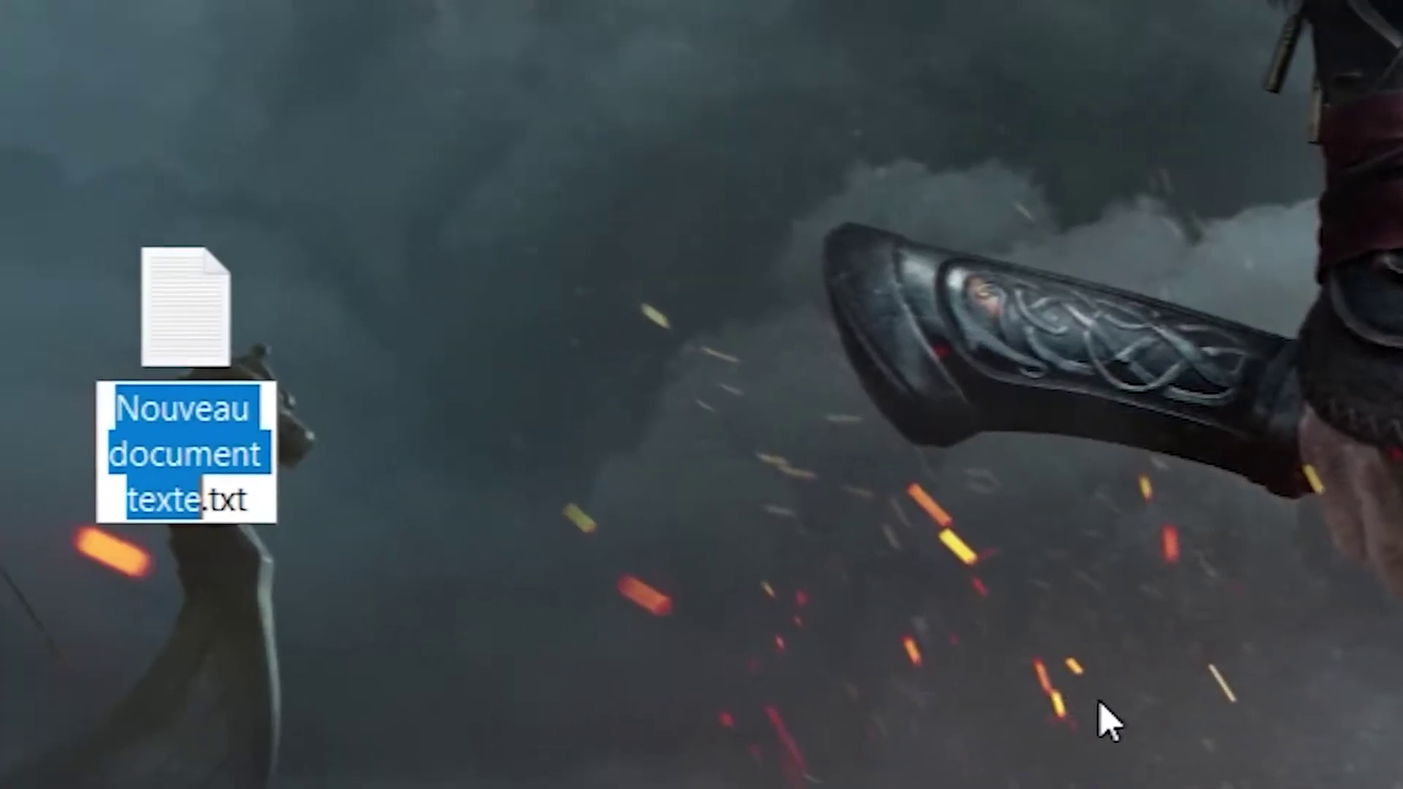
type("ouvri-")
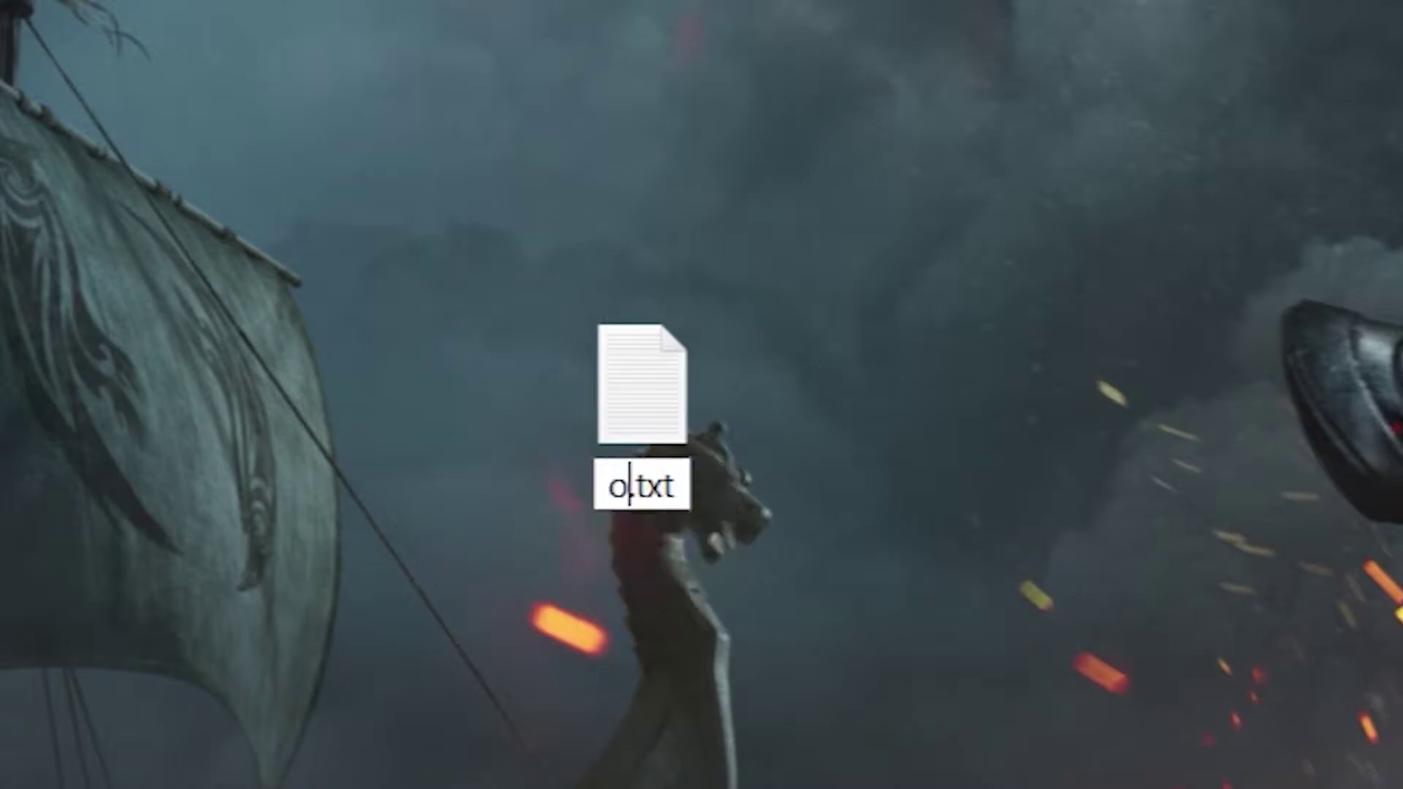
type("jupyter")
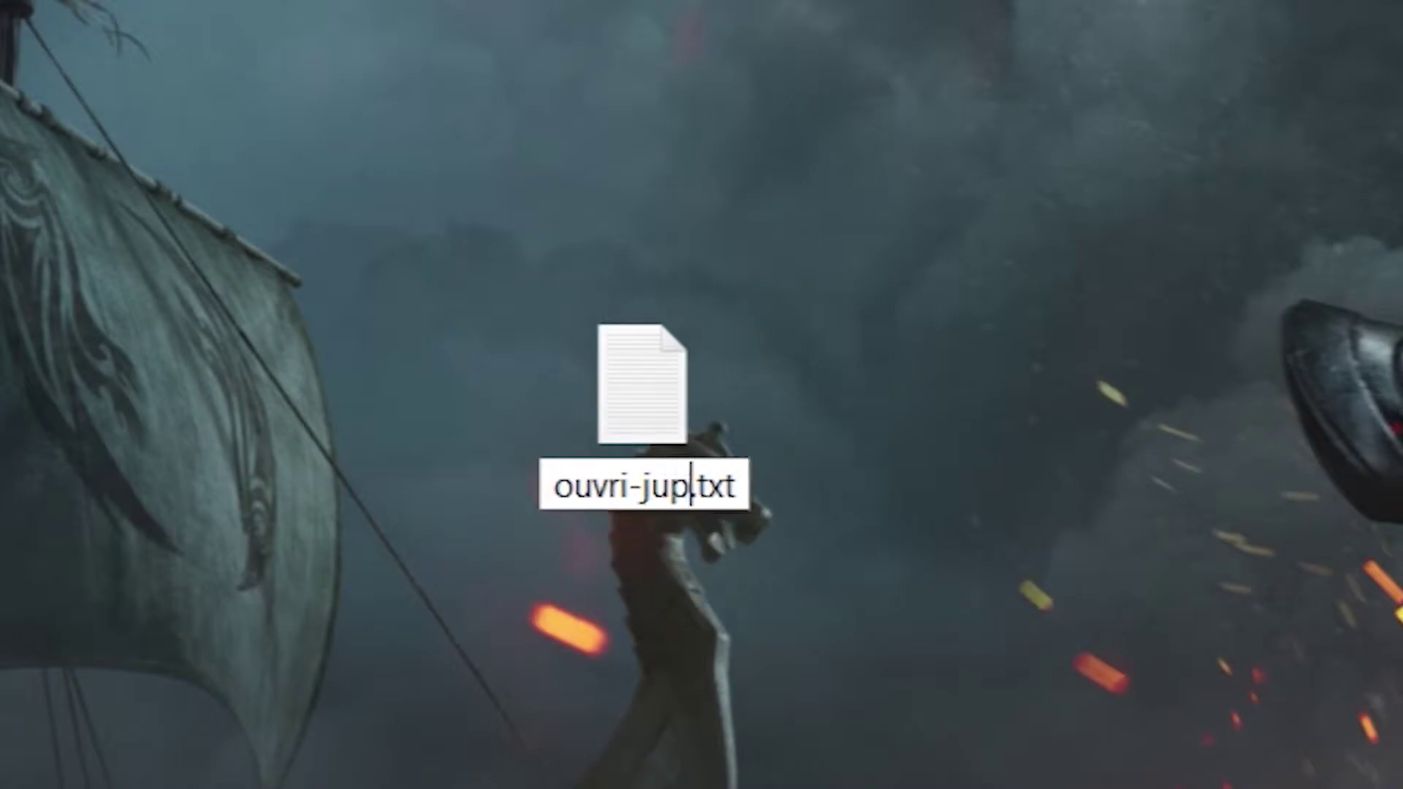
key("Return")
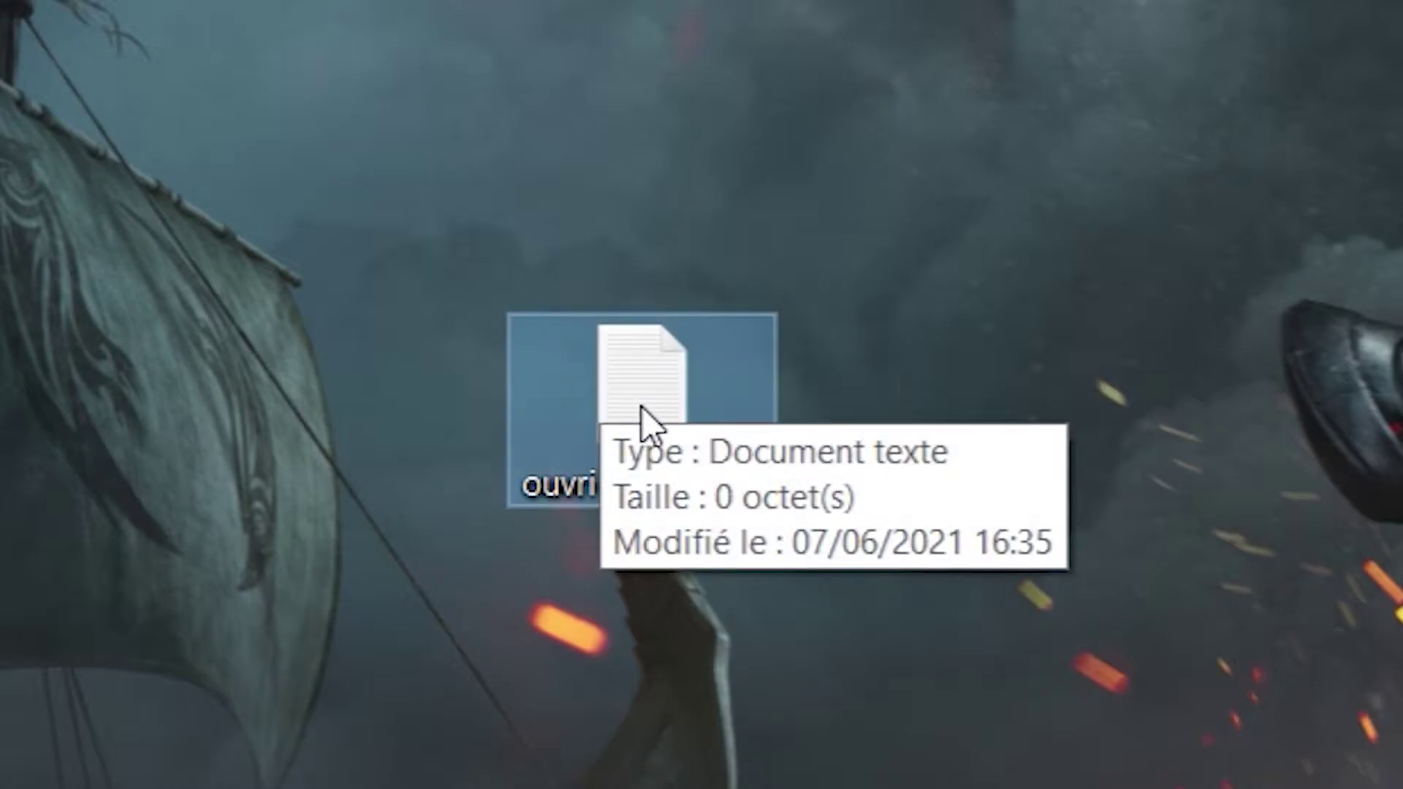
Open ouvri-jupyter.txt, write the command jupyter-lab in it and save the file
double_click(690, 380)
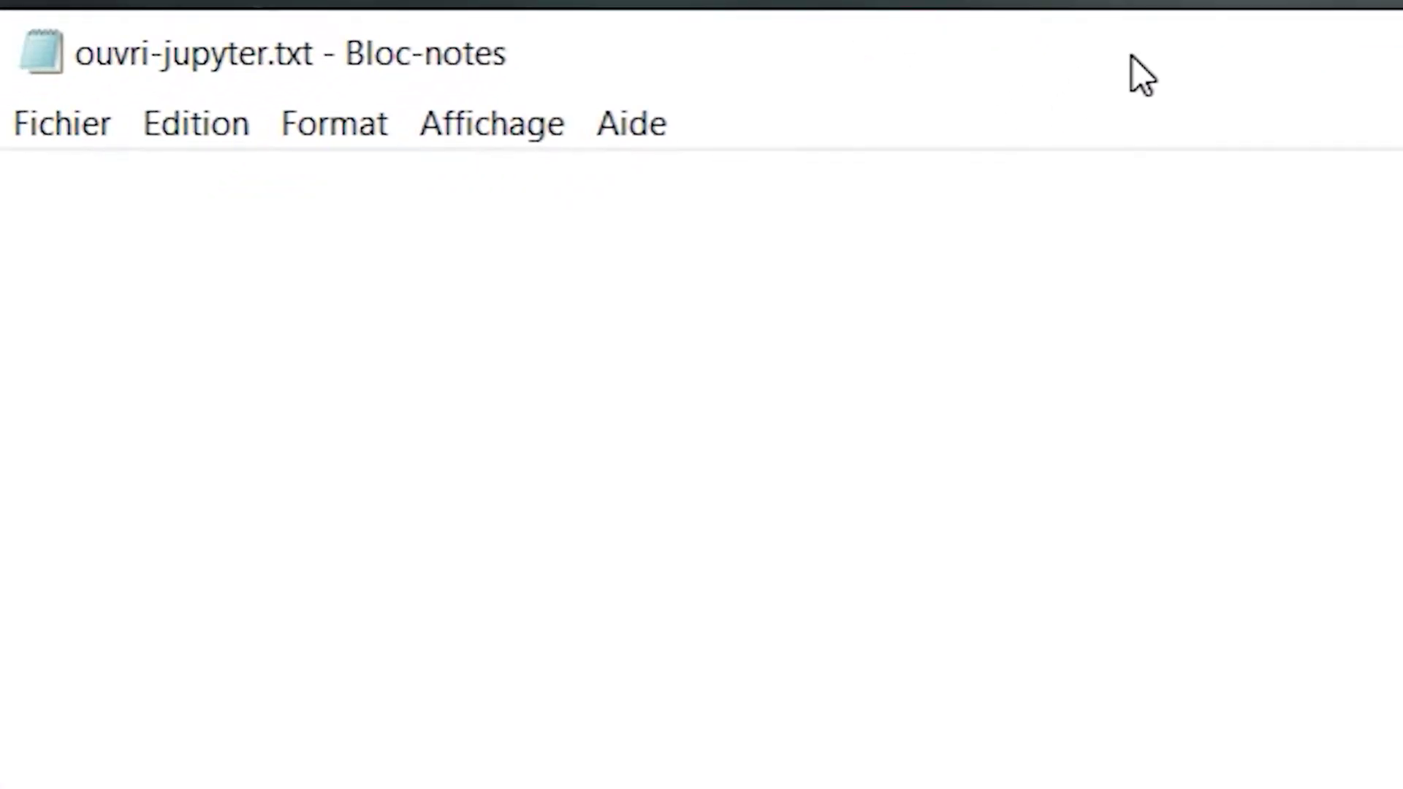
type("jup")
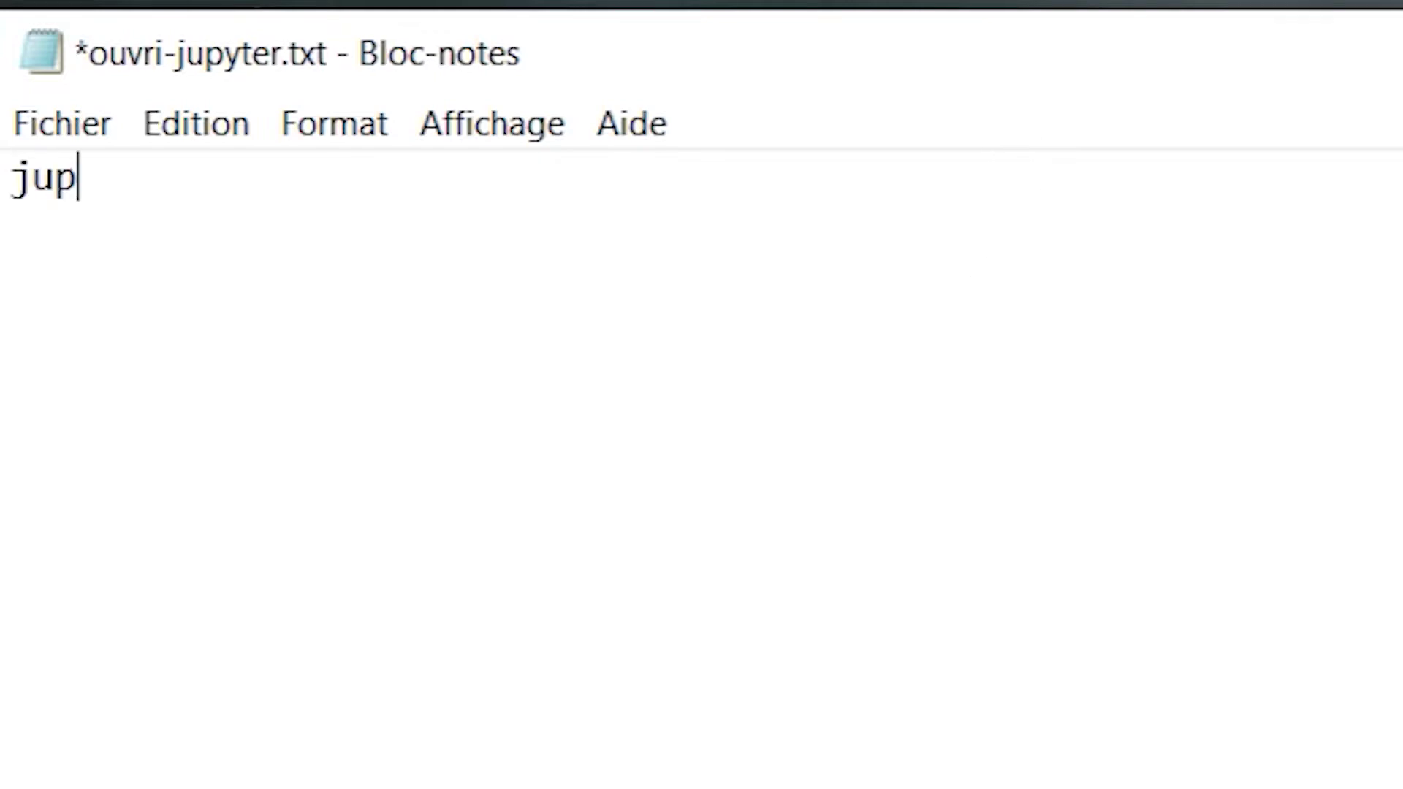
type("yter_lab")
key("BackSpace")
key("BackSpace")
key("BackSpace")
key("BackSpace")
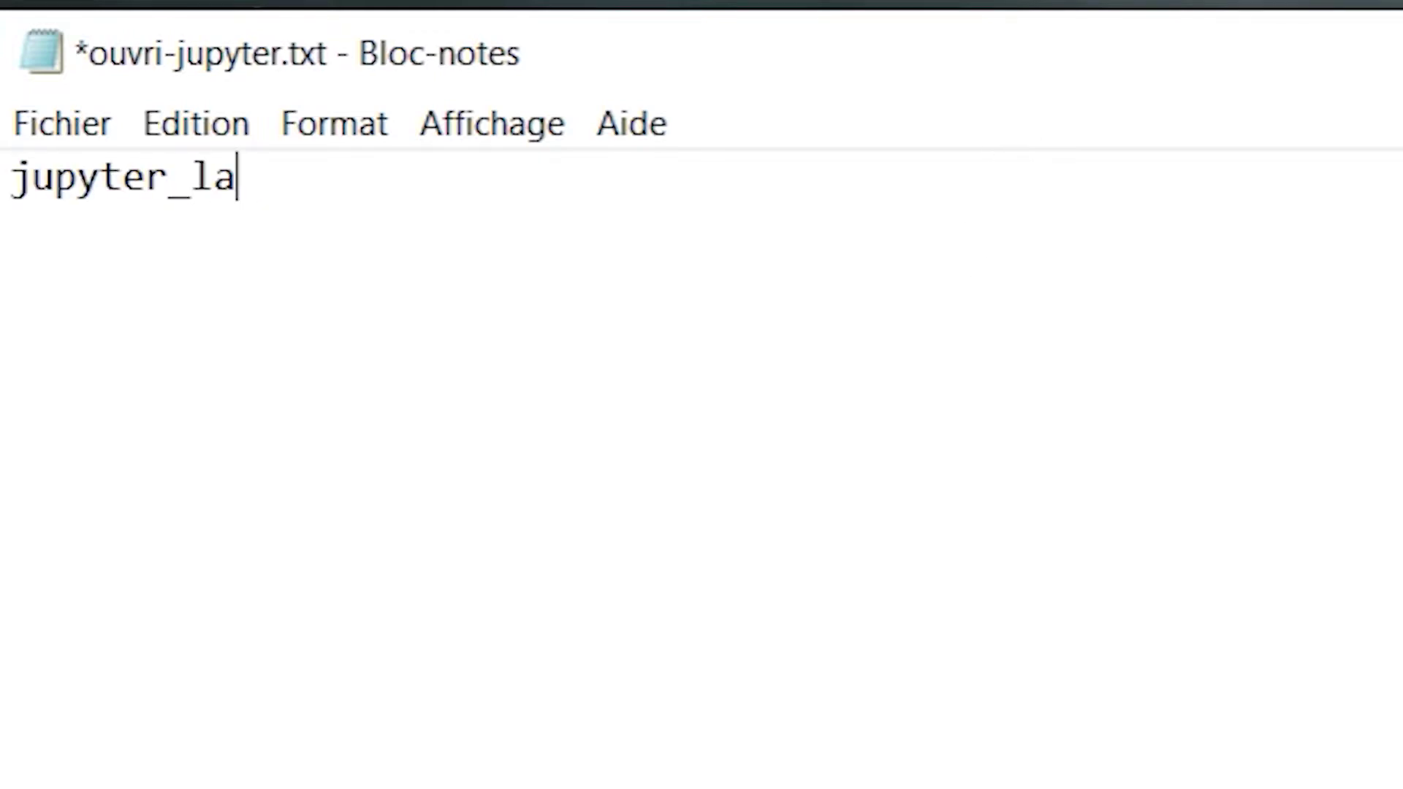
type("-lab")
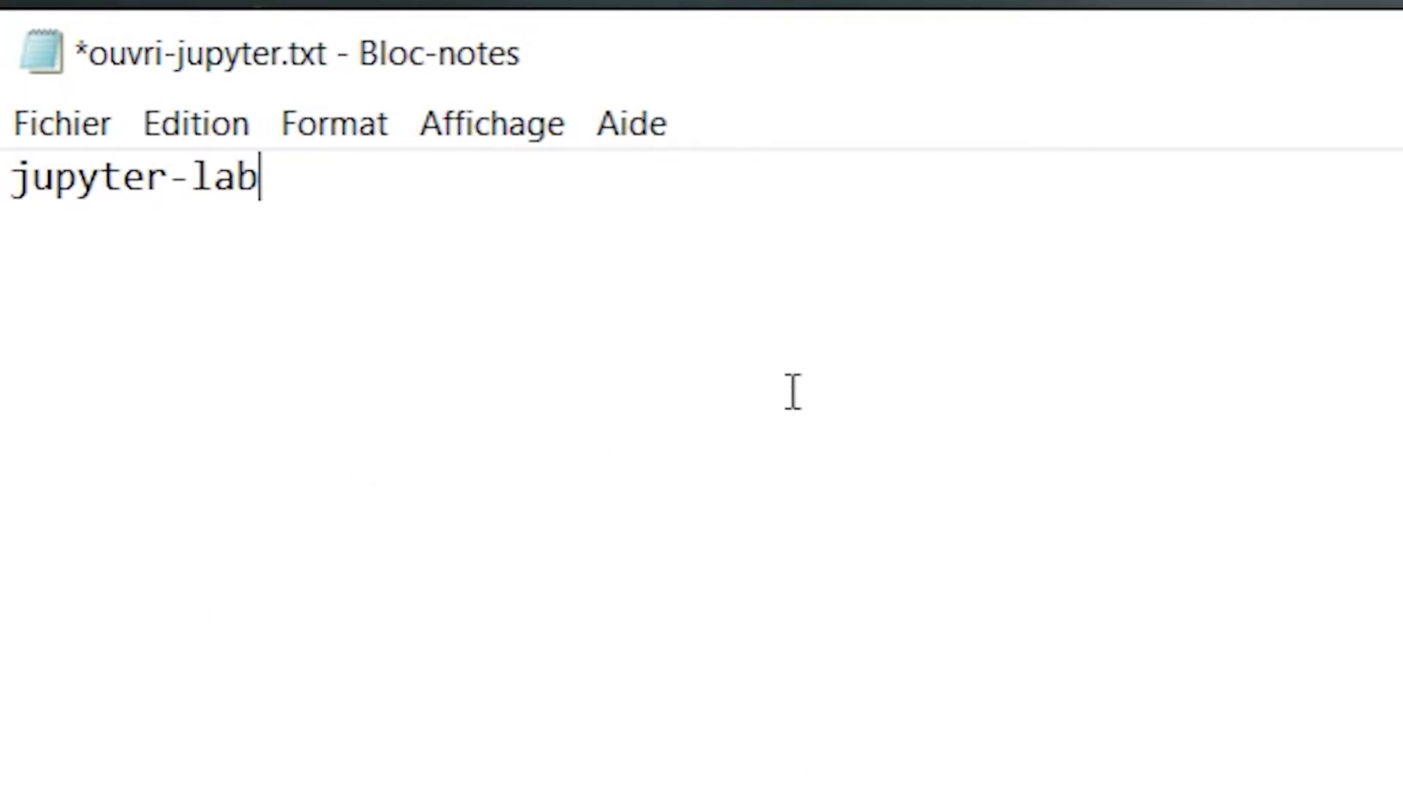
key("ctrl+s")
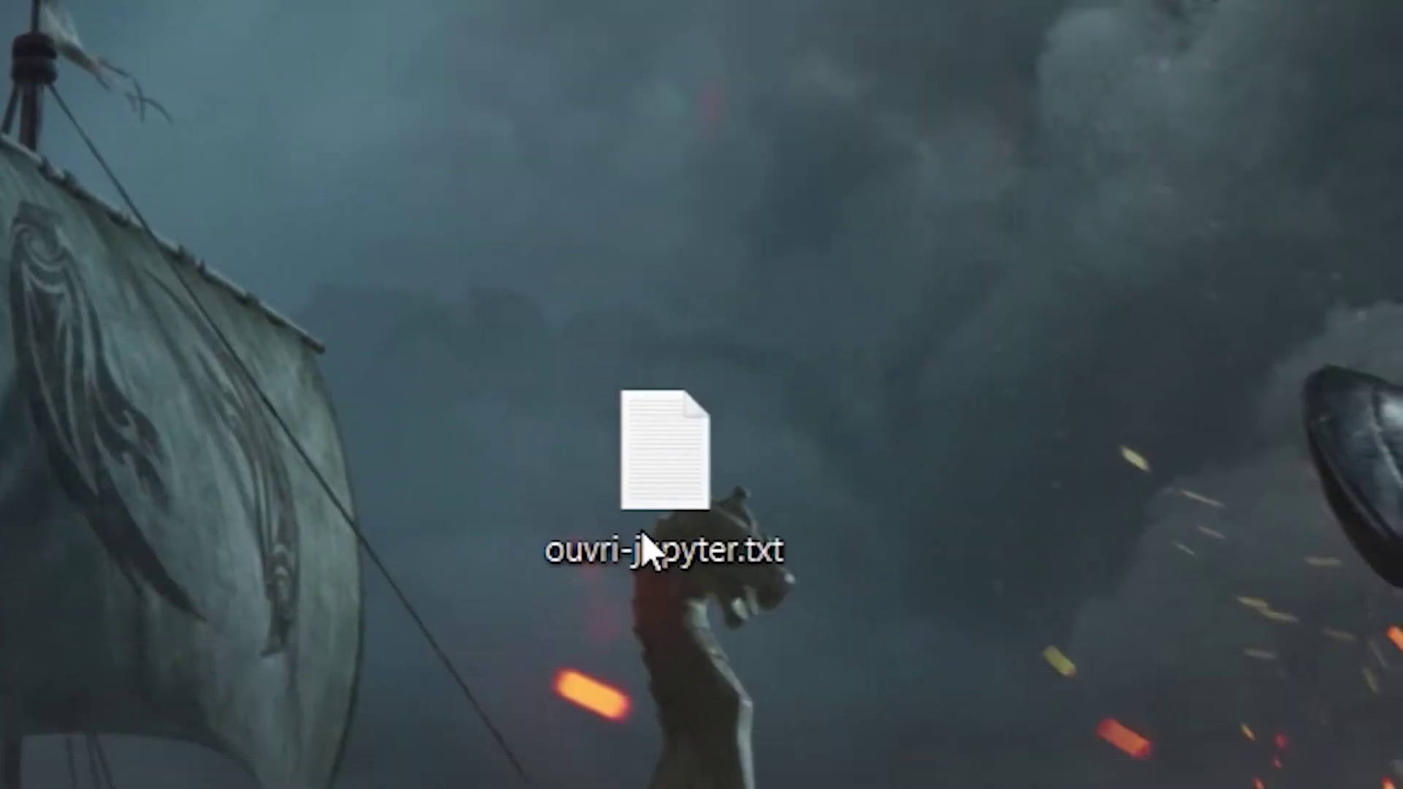
Change the extension of ouvri-jupyter.txt from txt to cmd and accept the extension change
right_click(647, 541)
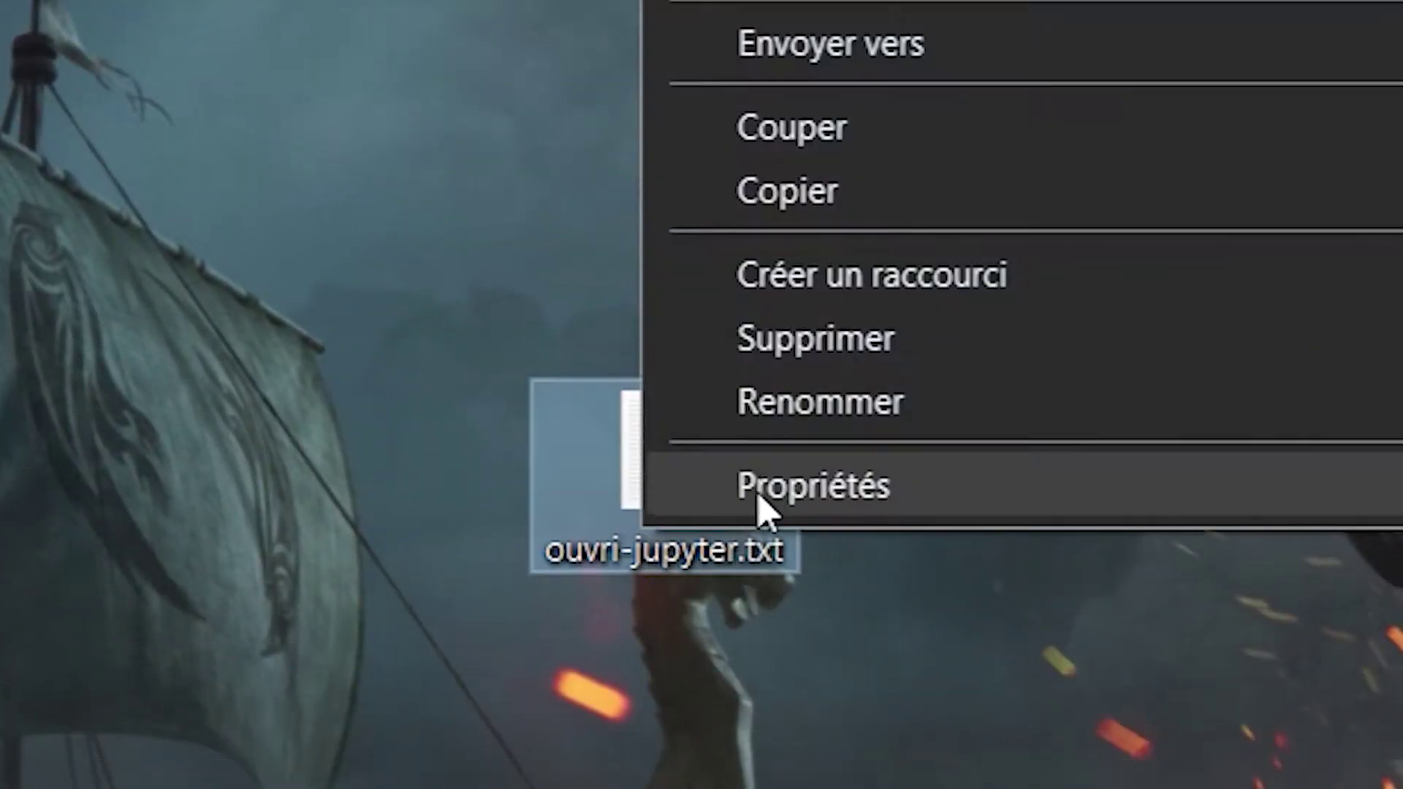
left_click(773, 403)
left_click_drag(782, 551, 747, 552)
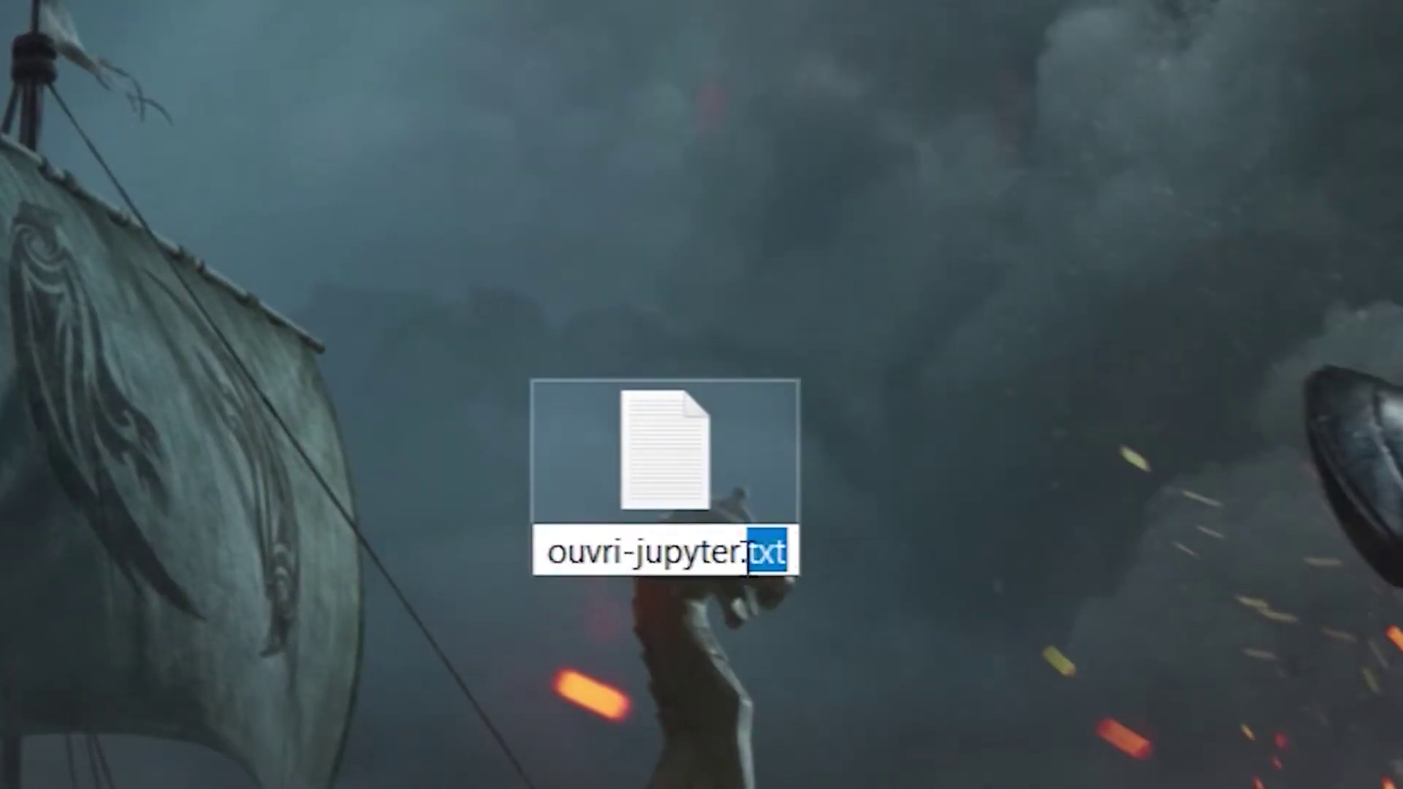
type("cmd")
key("Return")
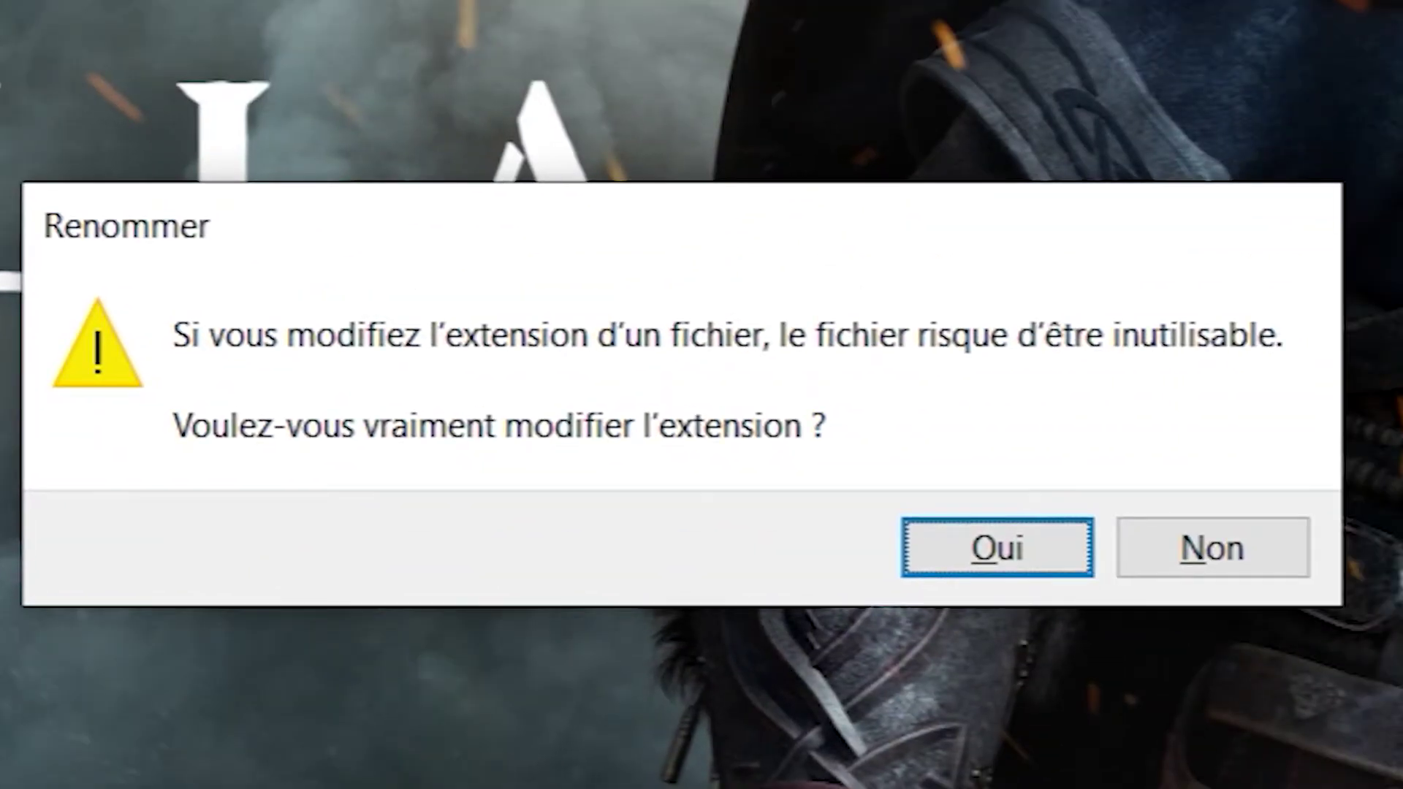
left_click(1016, 544)
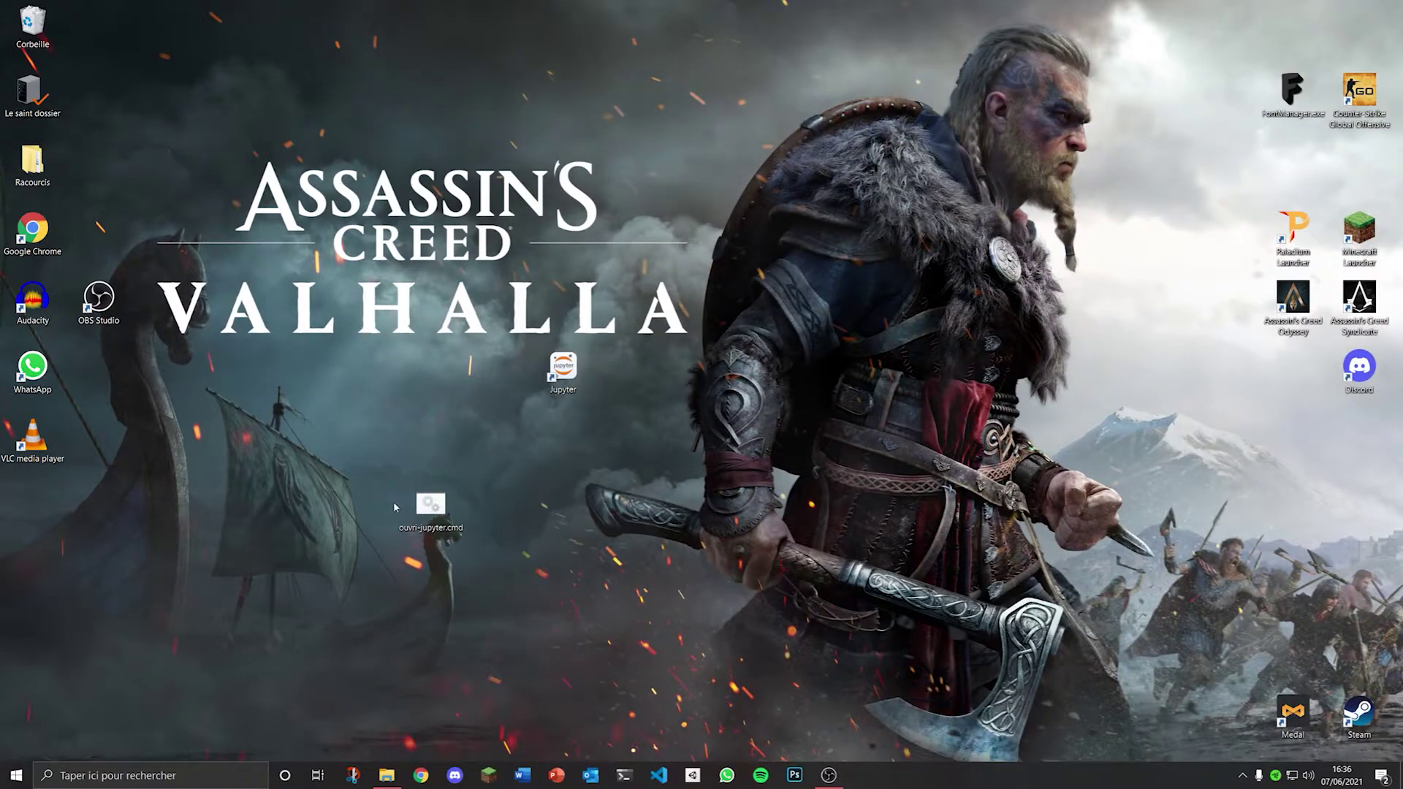
Run ouvri-jupyter.cmd to test that it launches JupyterLab, and close its console window
double_click(449, 520)
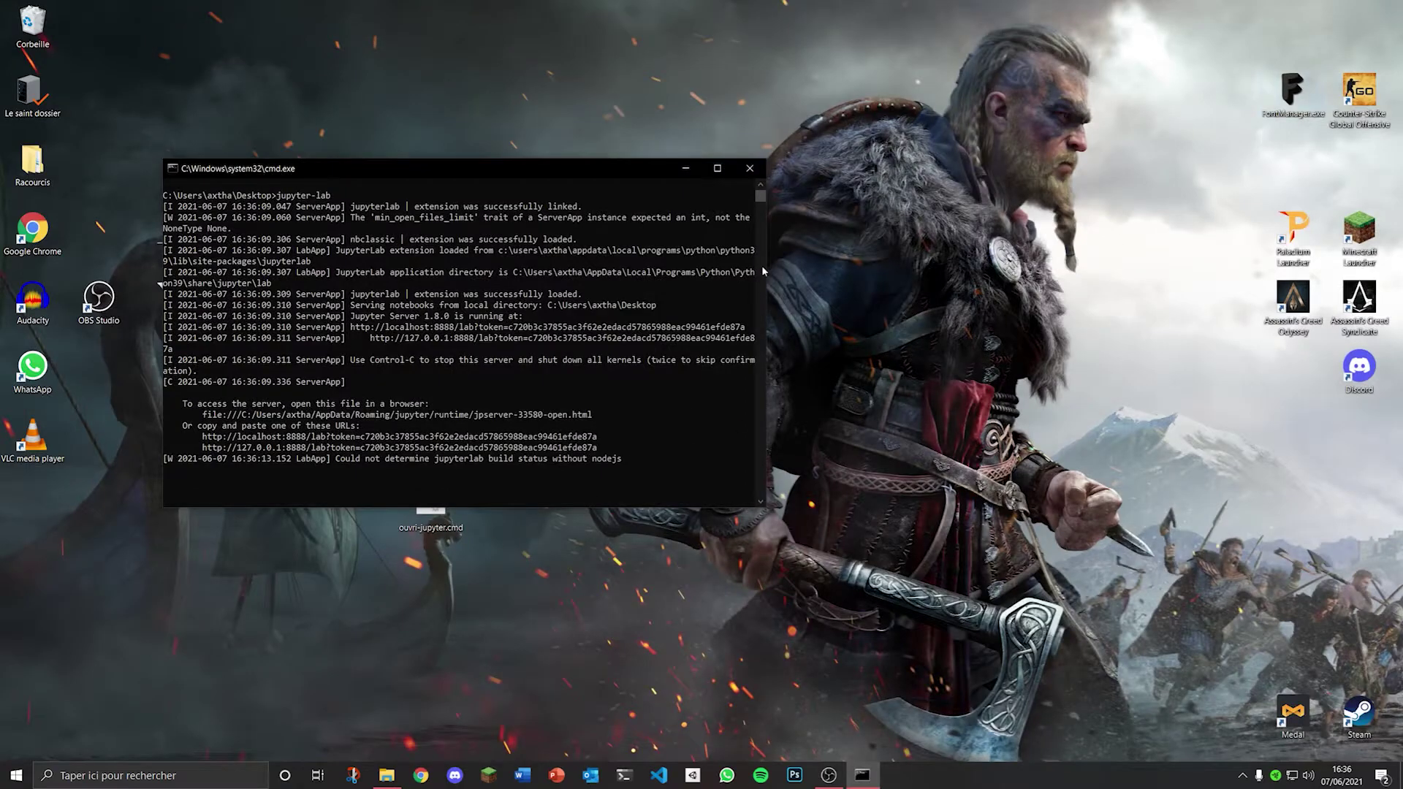
left_click(750, 168)
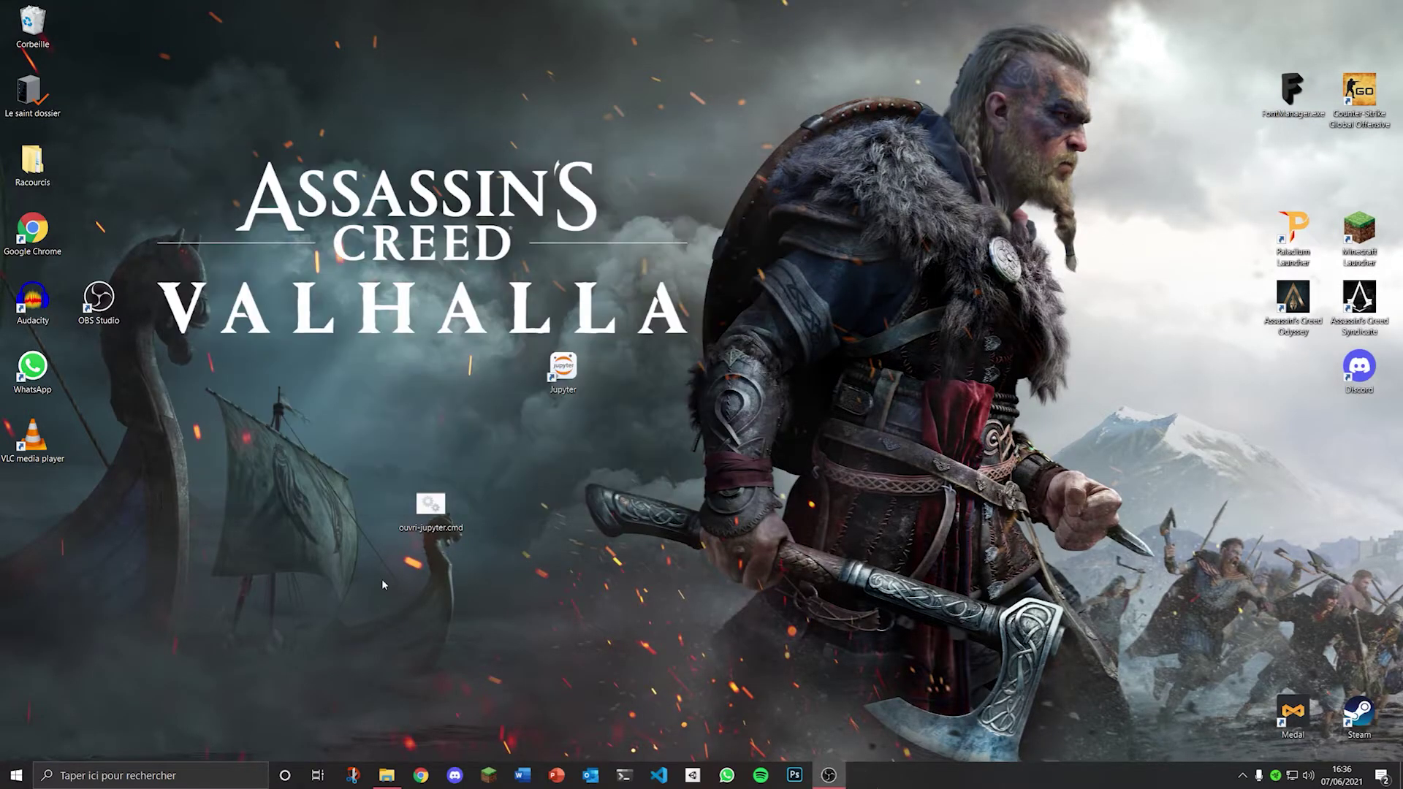
Move the ouvri-jupyter.cmd icon to another spot on the desktop
left_click_drag(432, 497, 364, 160)
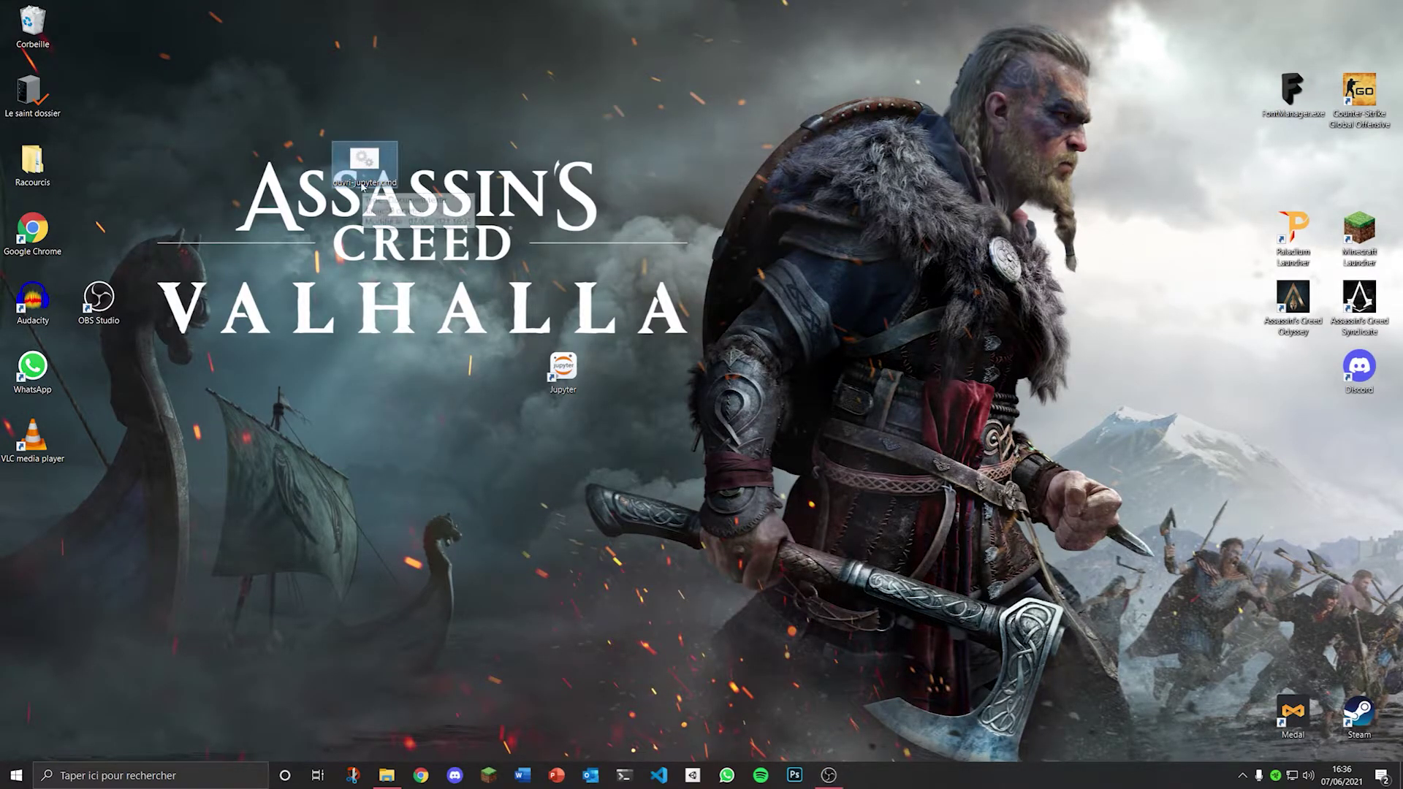
left_click_drag(363, 168, 499, 591)
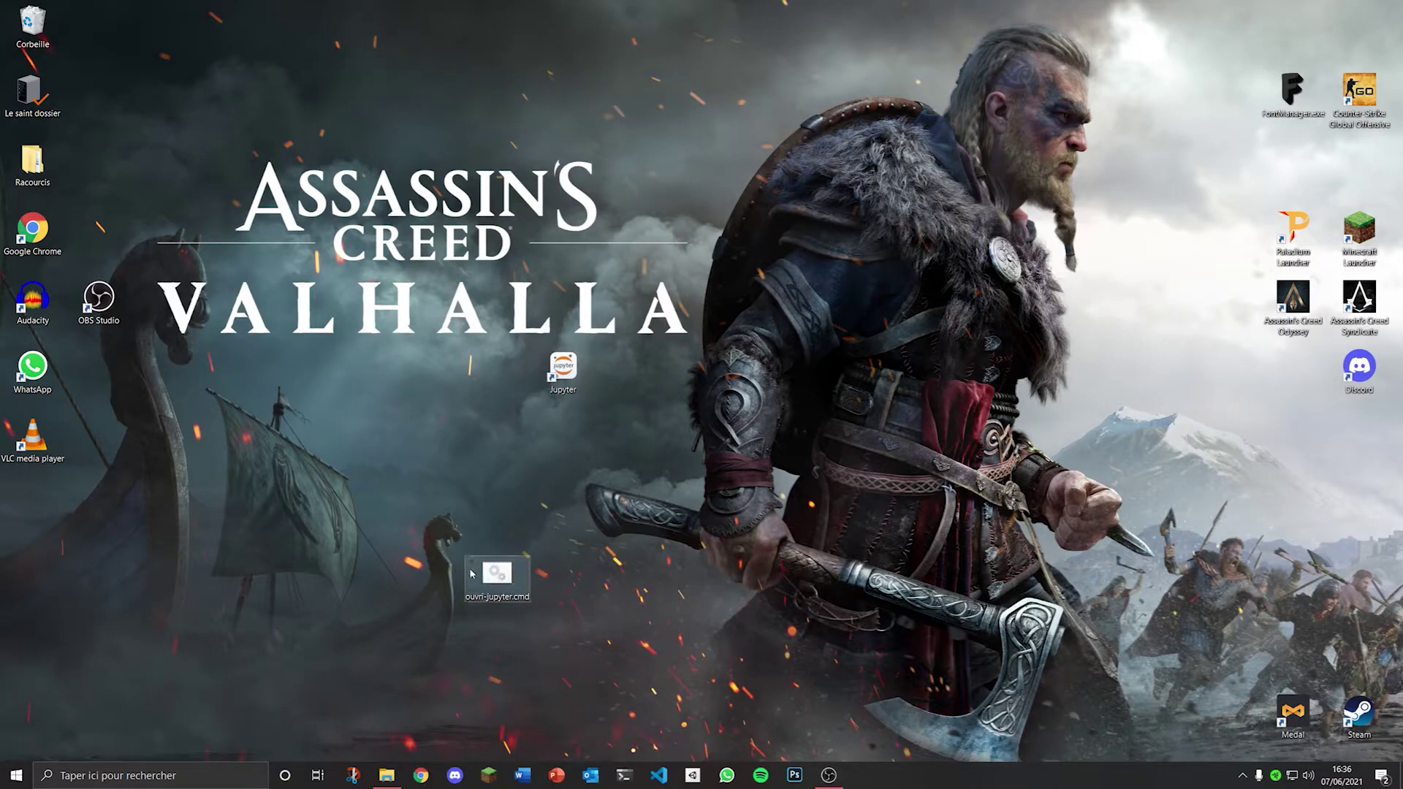
left_click(521, 582)
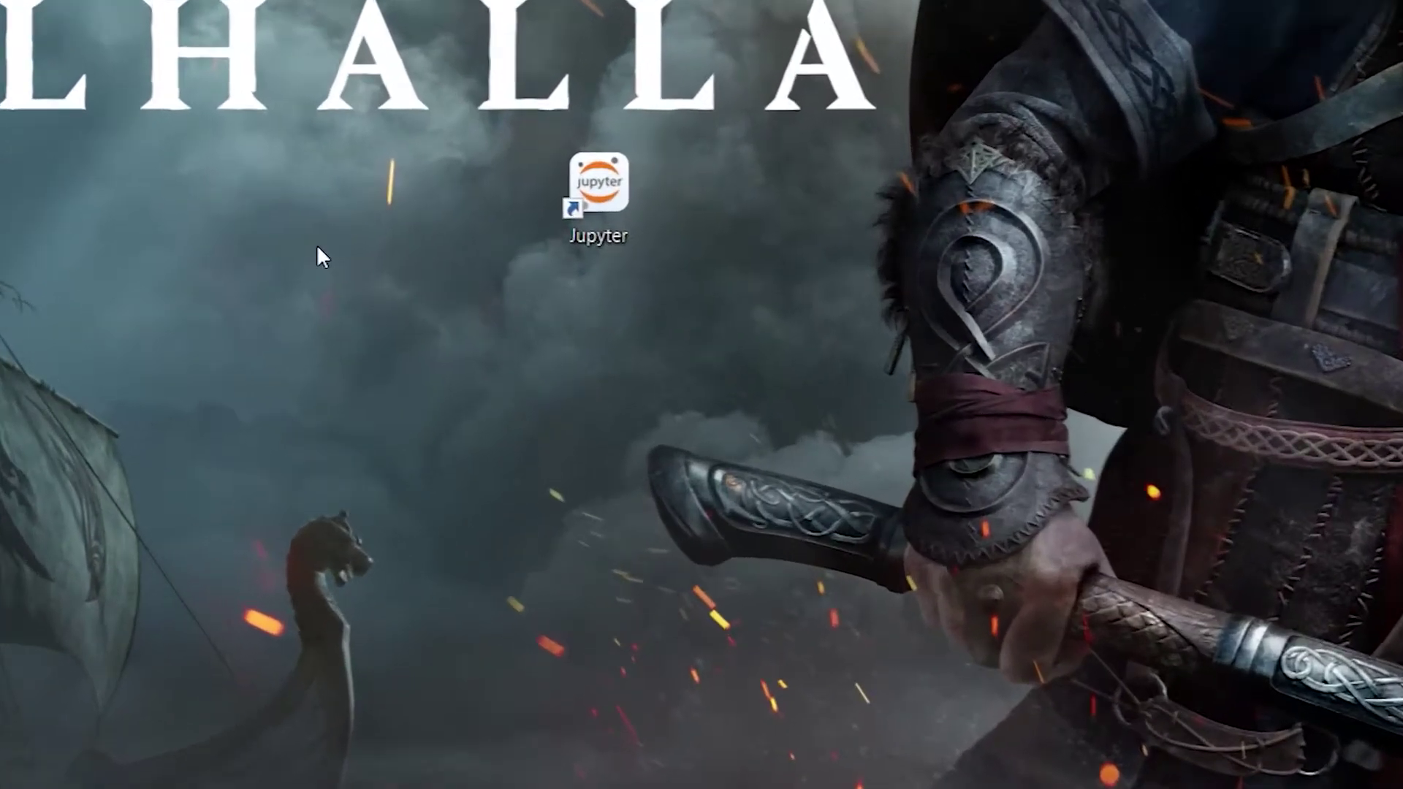
Start a new desktop shortcut that targets ouvri-jupyter.cmd in the Racourcis\Code folder, and continue to its naming
right_click(443, 413)
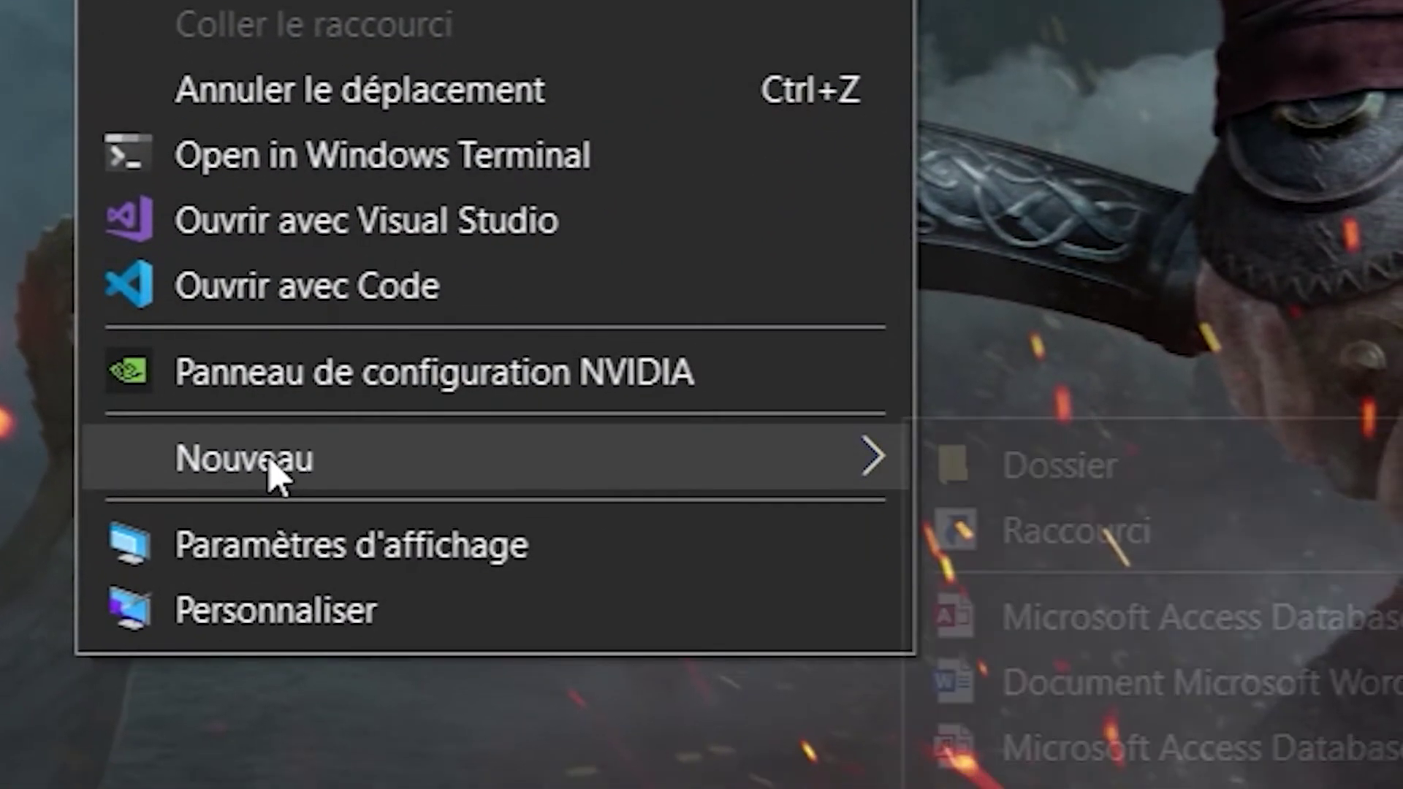
mouse_move(274, 468)
left_click(989, 523)
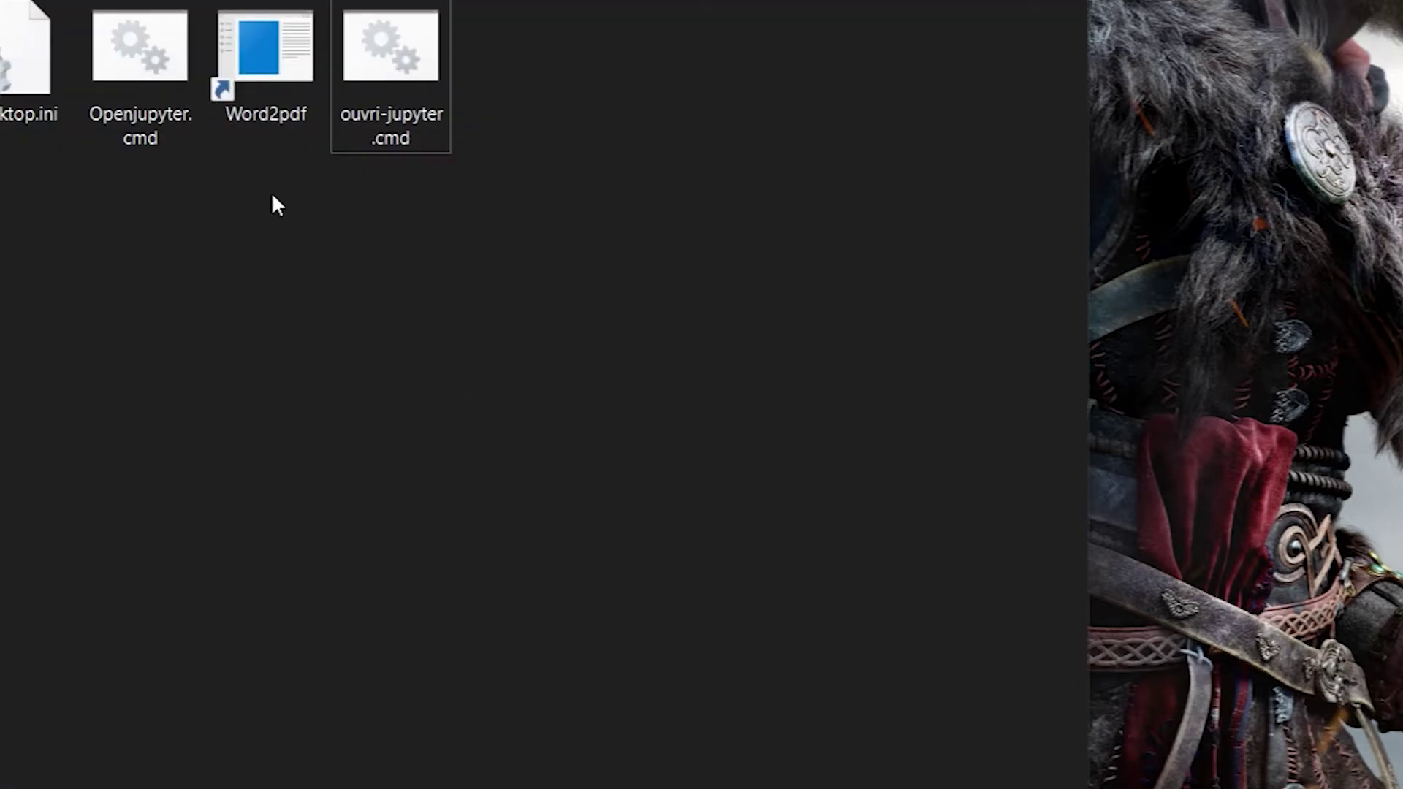
left_click(386, 134)
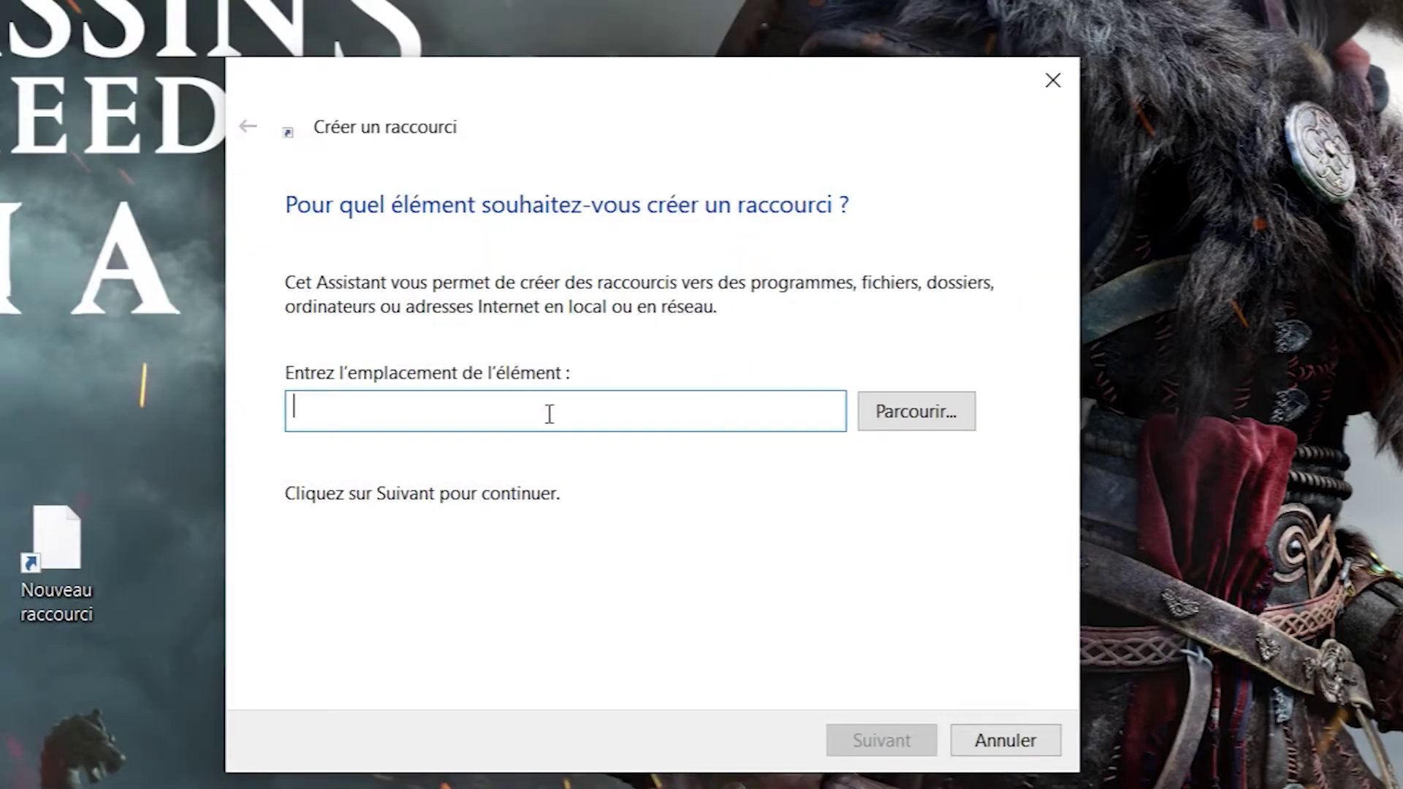
type("\"C:\\Users\\axtha\\Desktop\\Racourcis\\Code\\ouvri-jupyter.cmd\"")
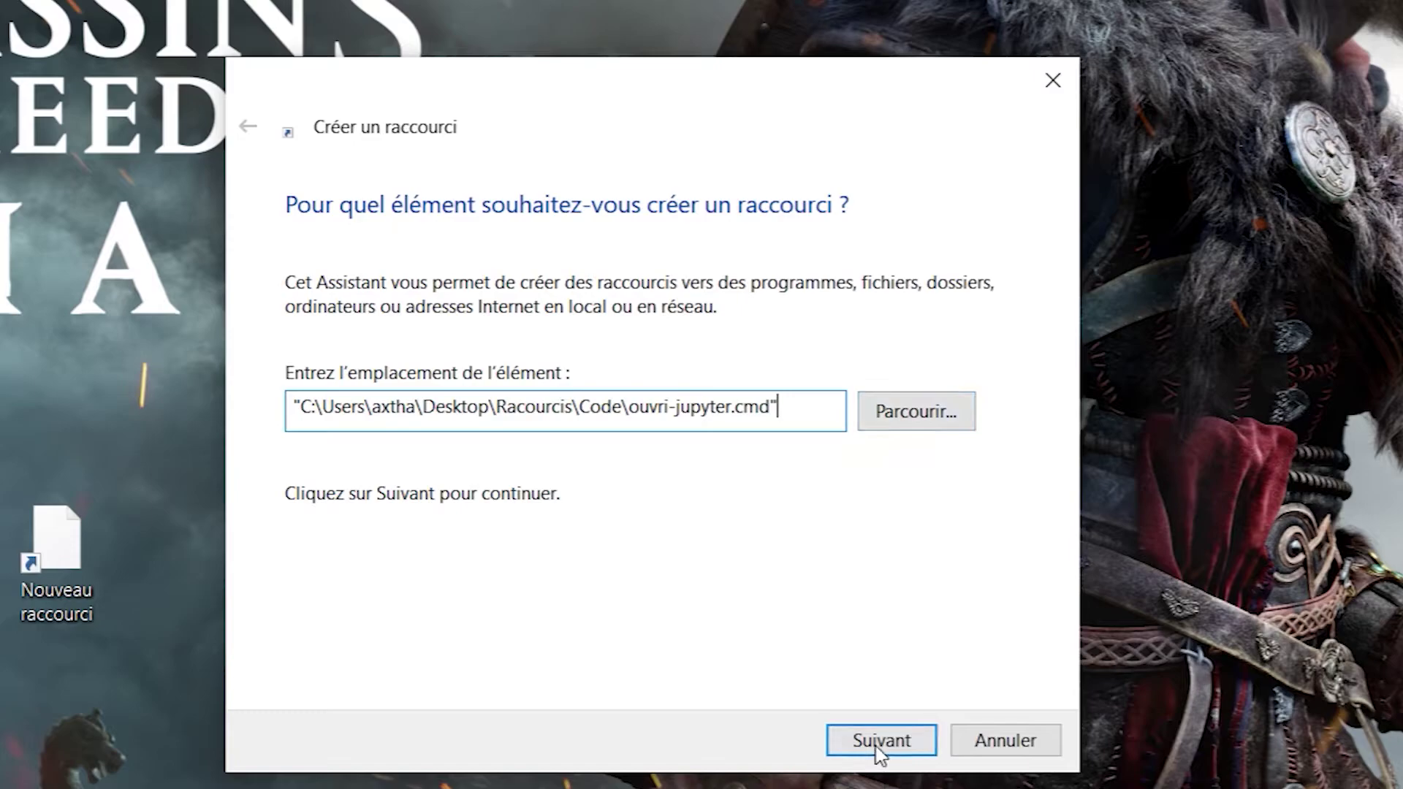
left_click(880, 741)
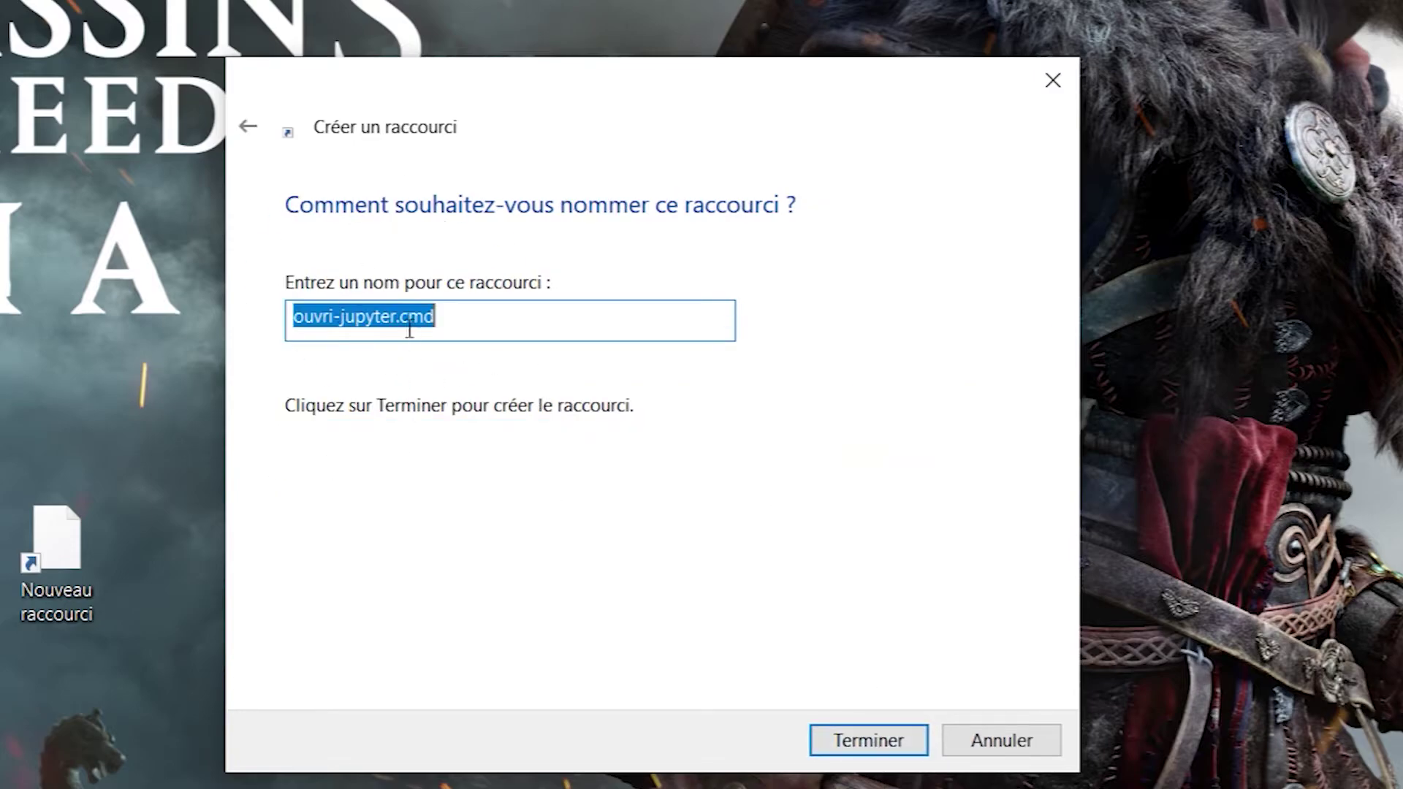
Name the new shortcut Jupyter, without the .cmd ending, and finish creating it
left_click(471, 321)
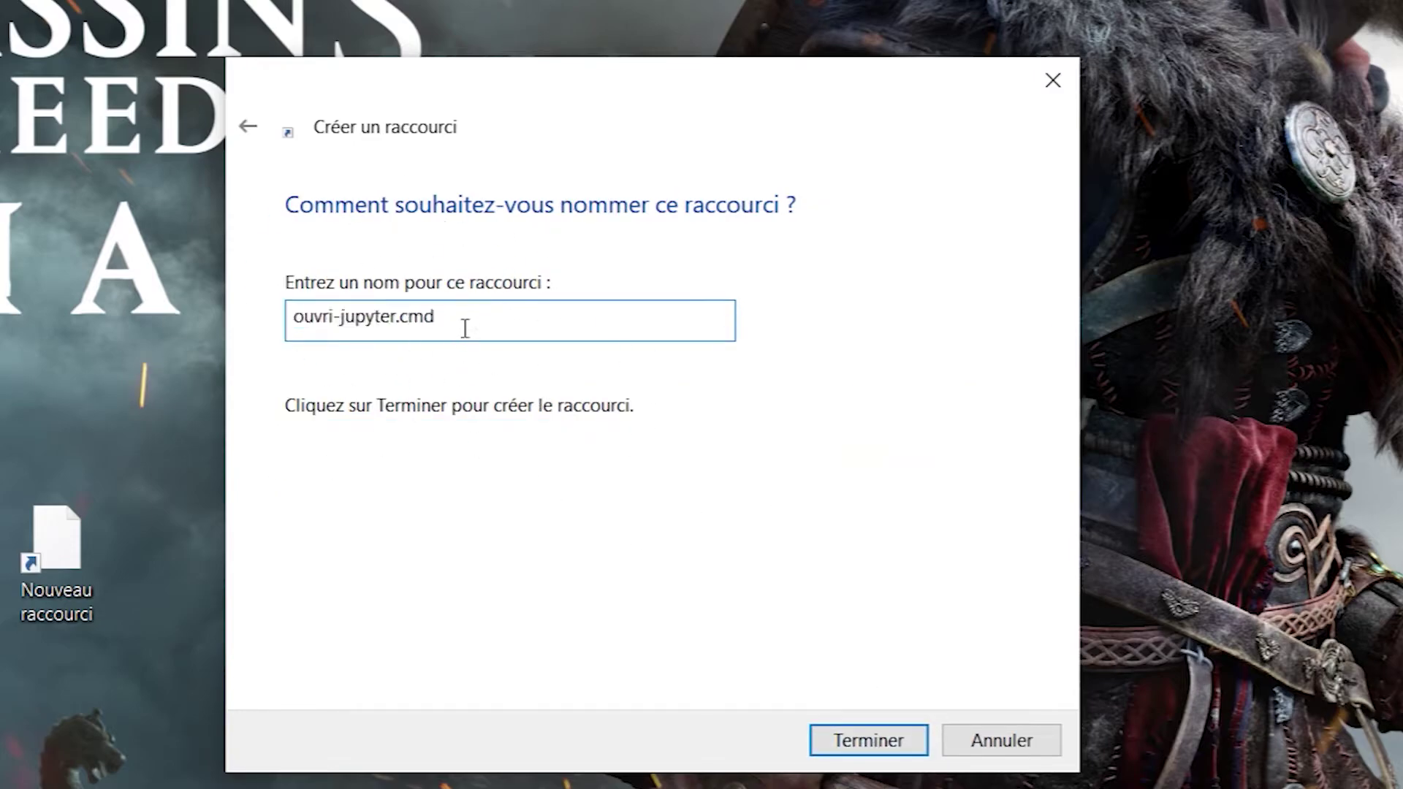
left_click_drag(336, 317, 275, 353)
key("Delete")
key("Delete")
type("J")
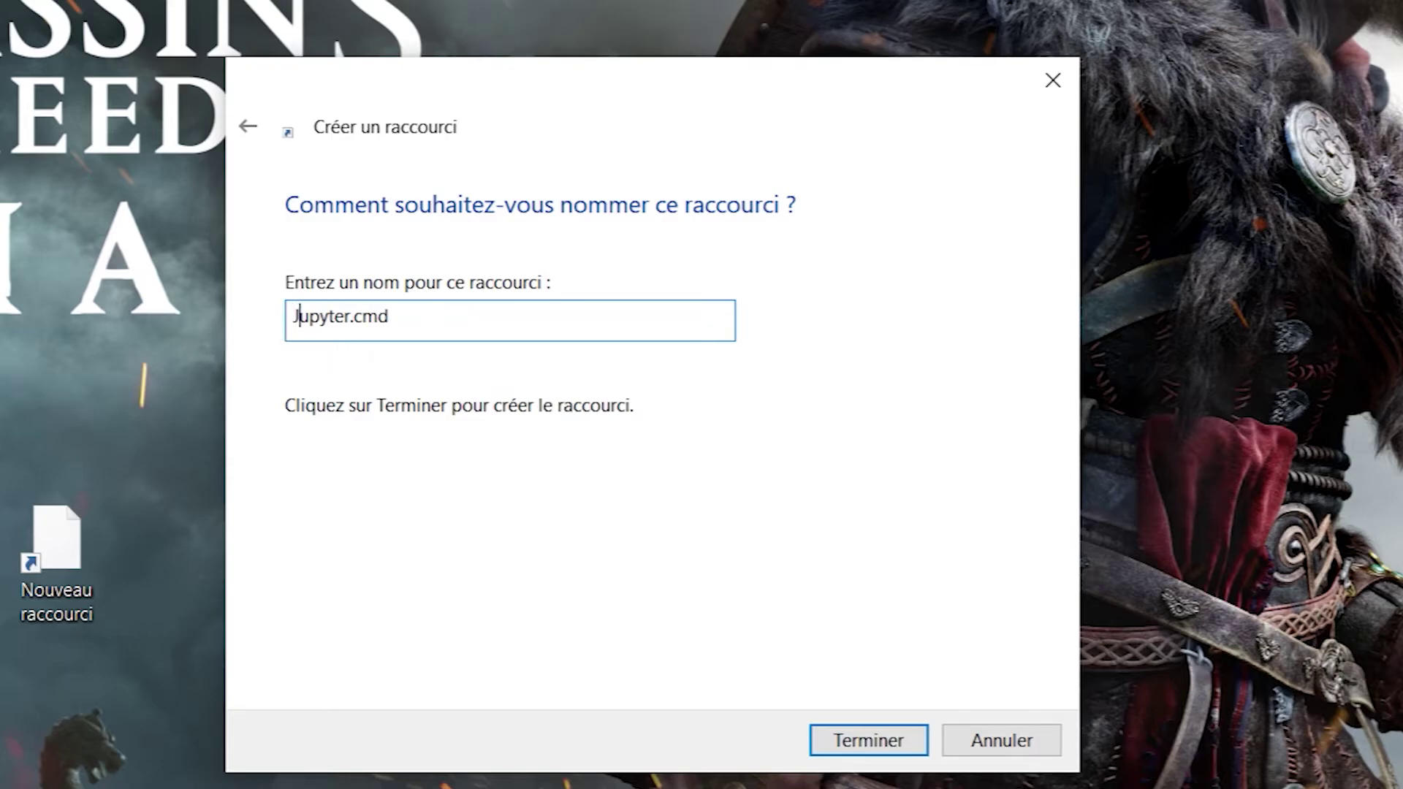
left_click_drag(424, 320, 352, 320)
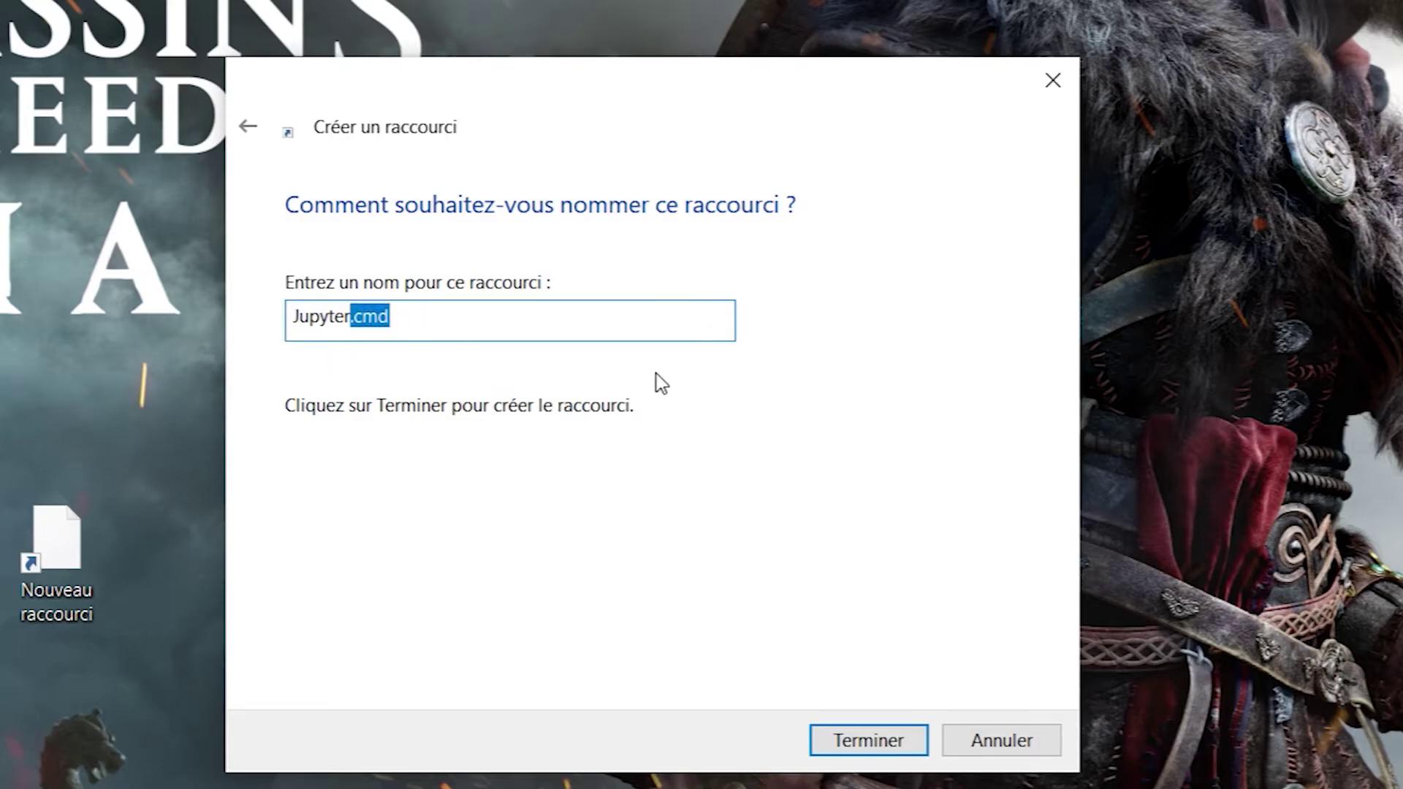
key("Delete")
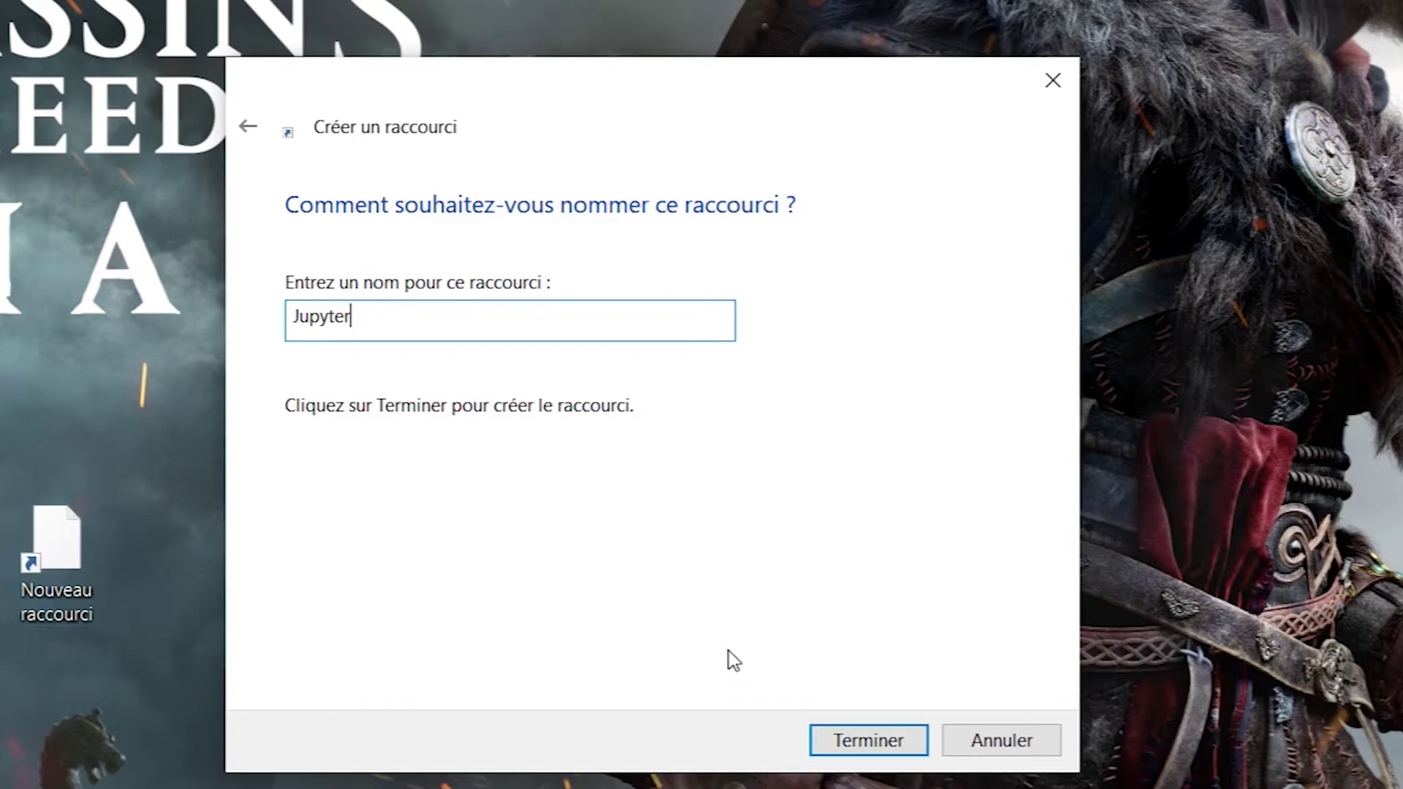
key("Return")
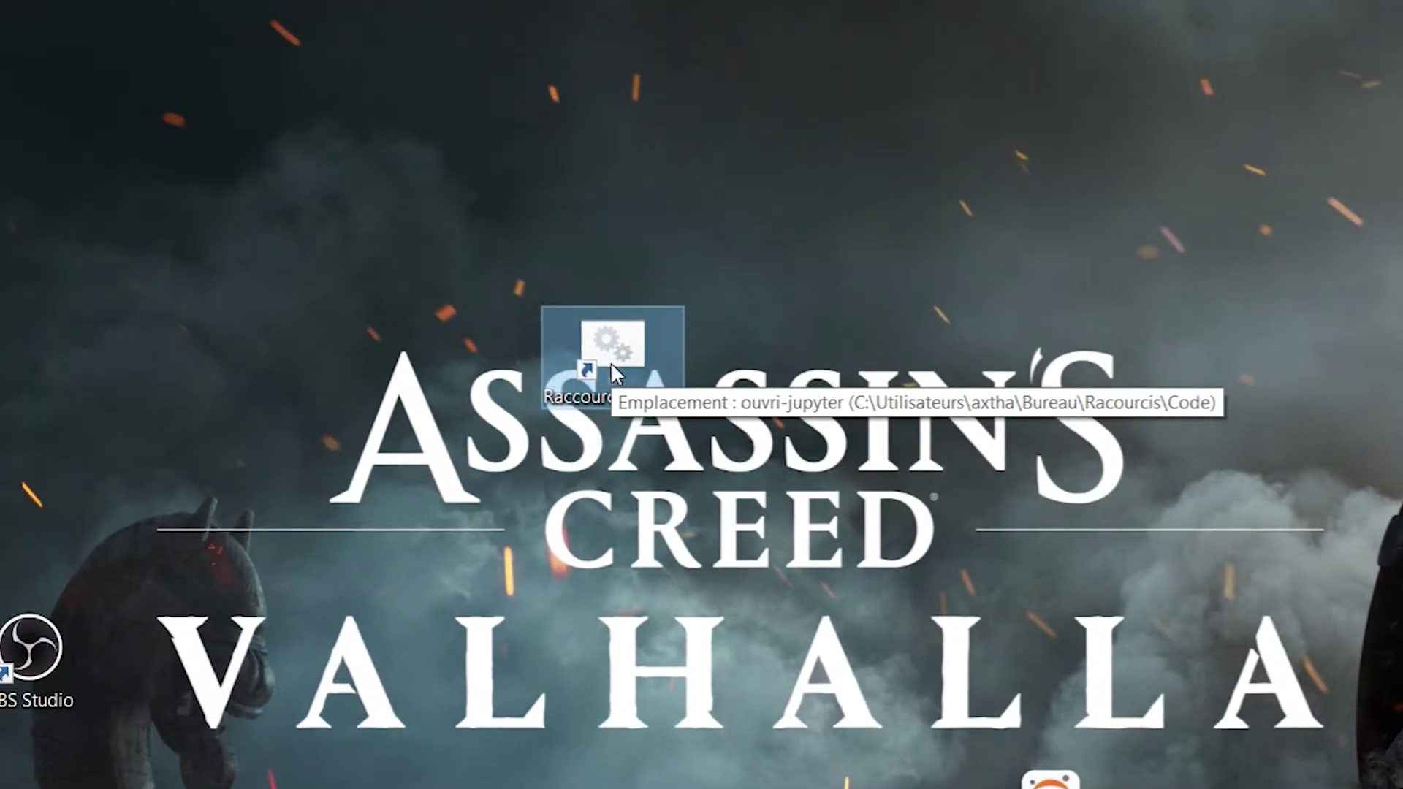
Launch JupyterLab from the new desktop shortcut as a test, and close its console window
double_click(614, 362)
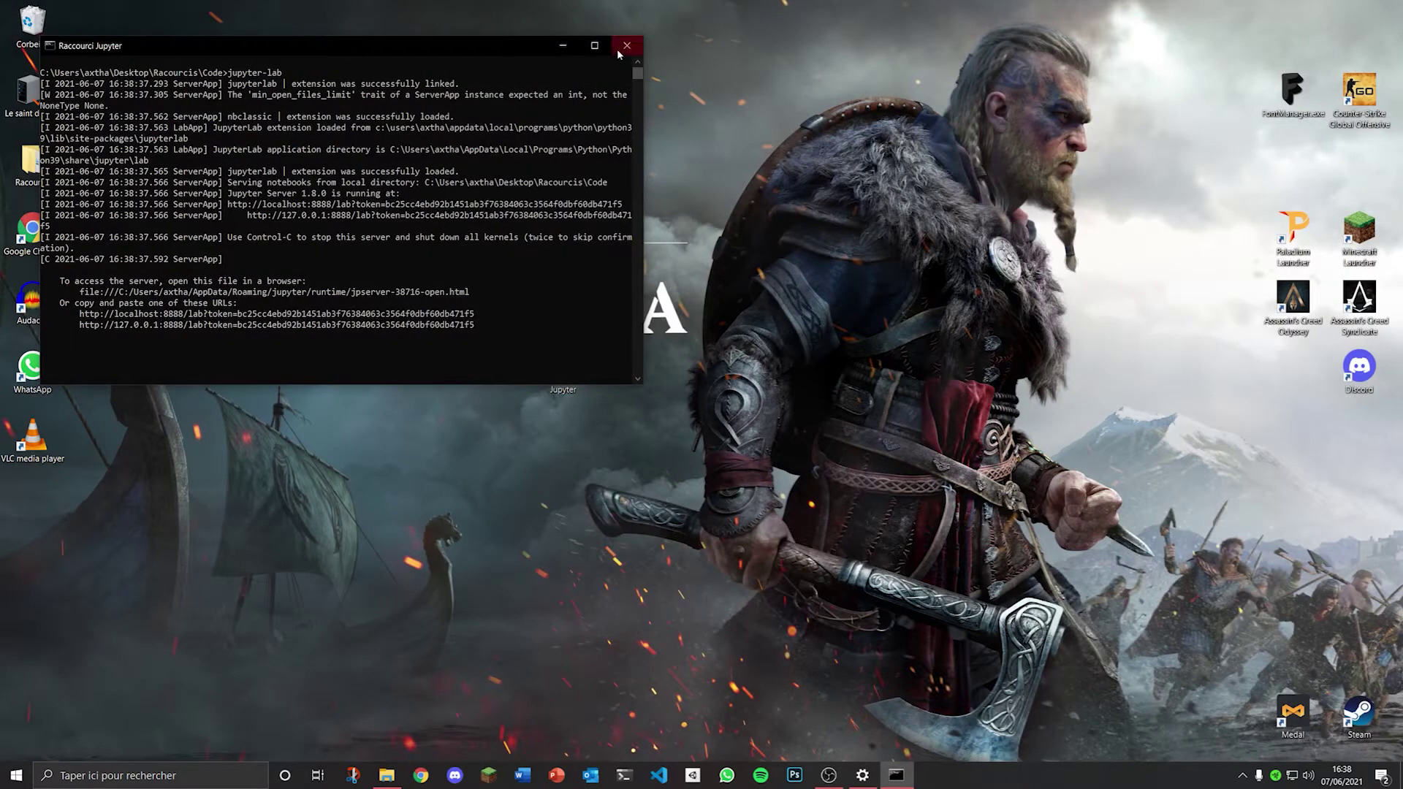
left_click(619, 50)
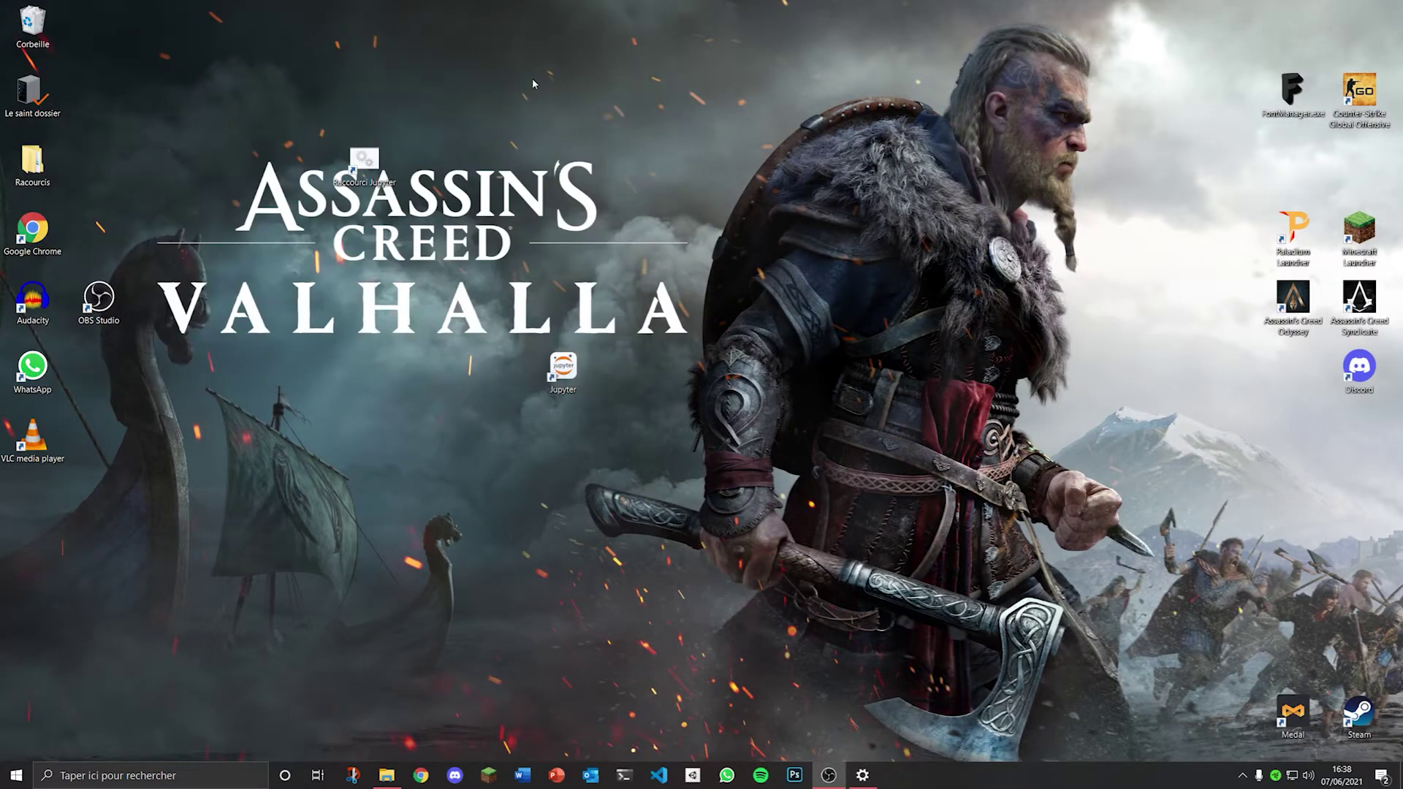
Switch to Google Chrome and search Google Images for "jupyter code icon"
left_click(434, 782)
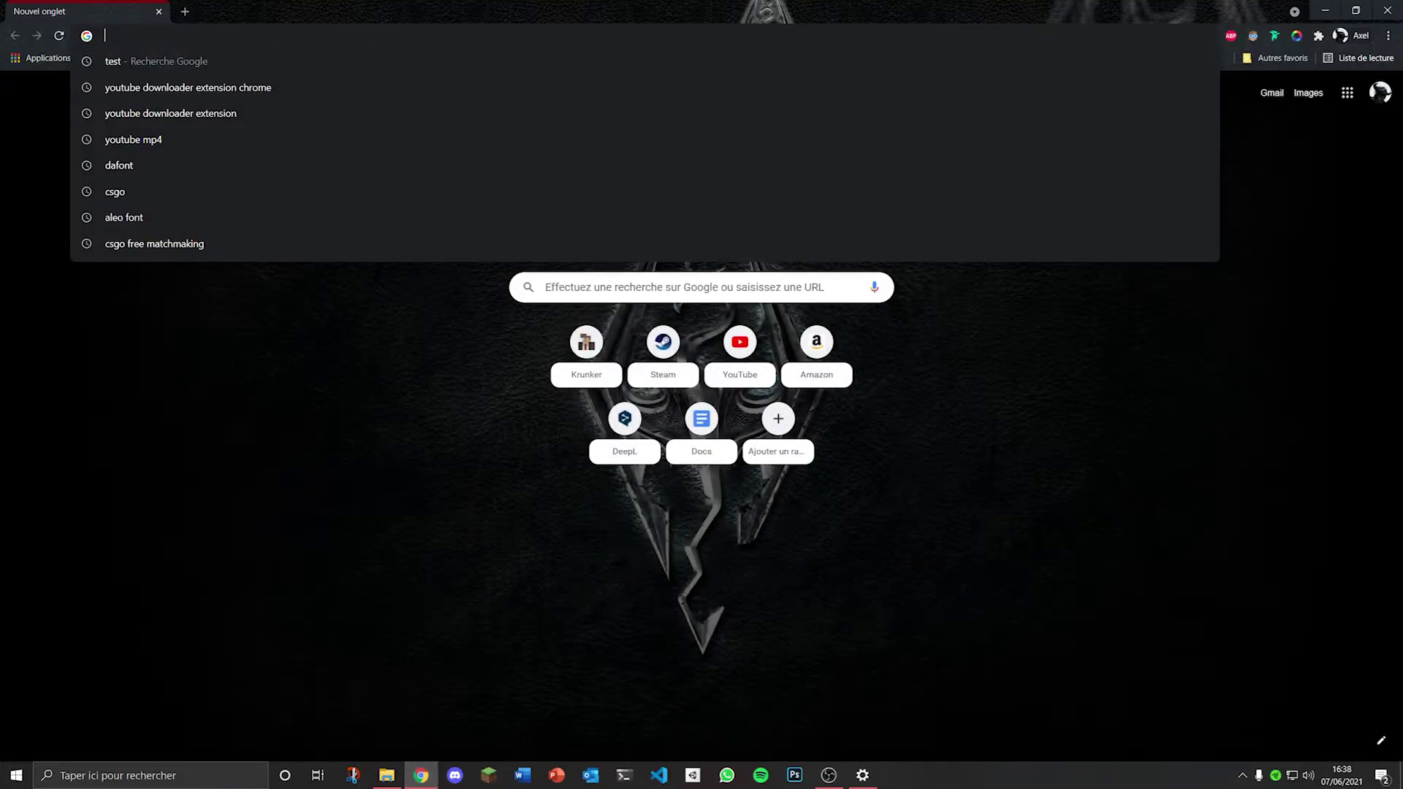
type("jupyter code")
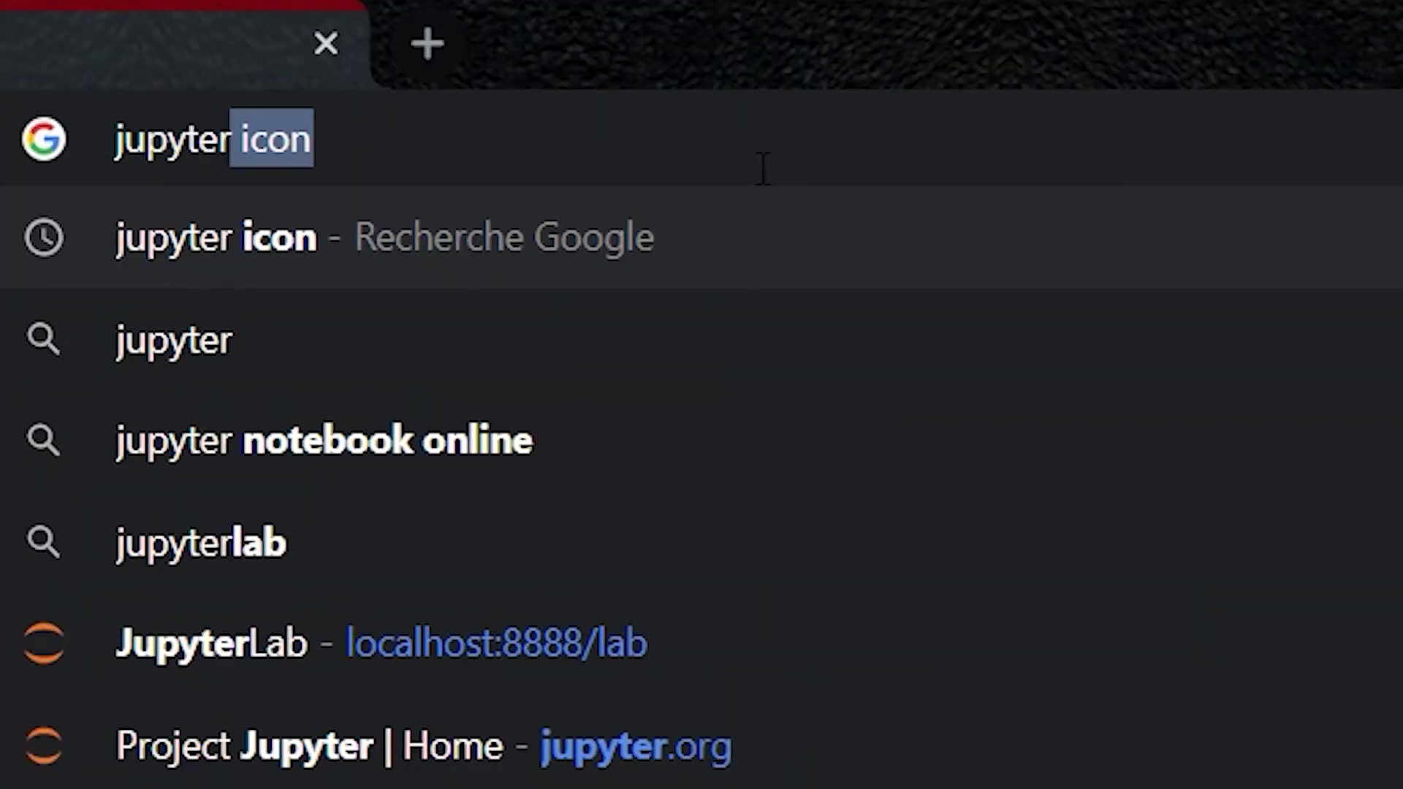
key("Return")
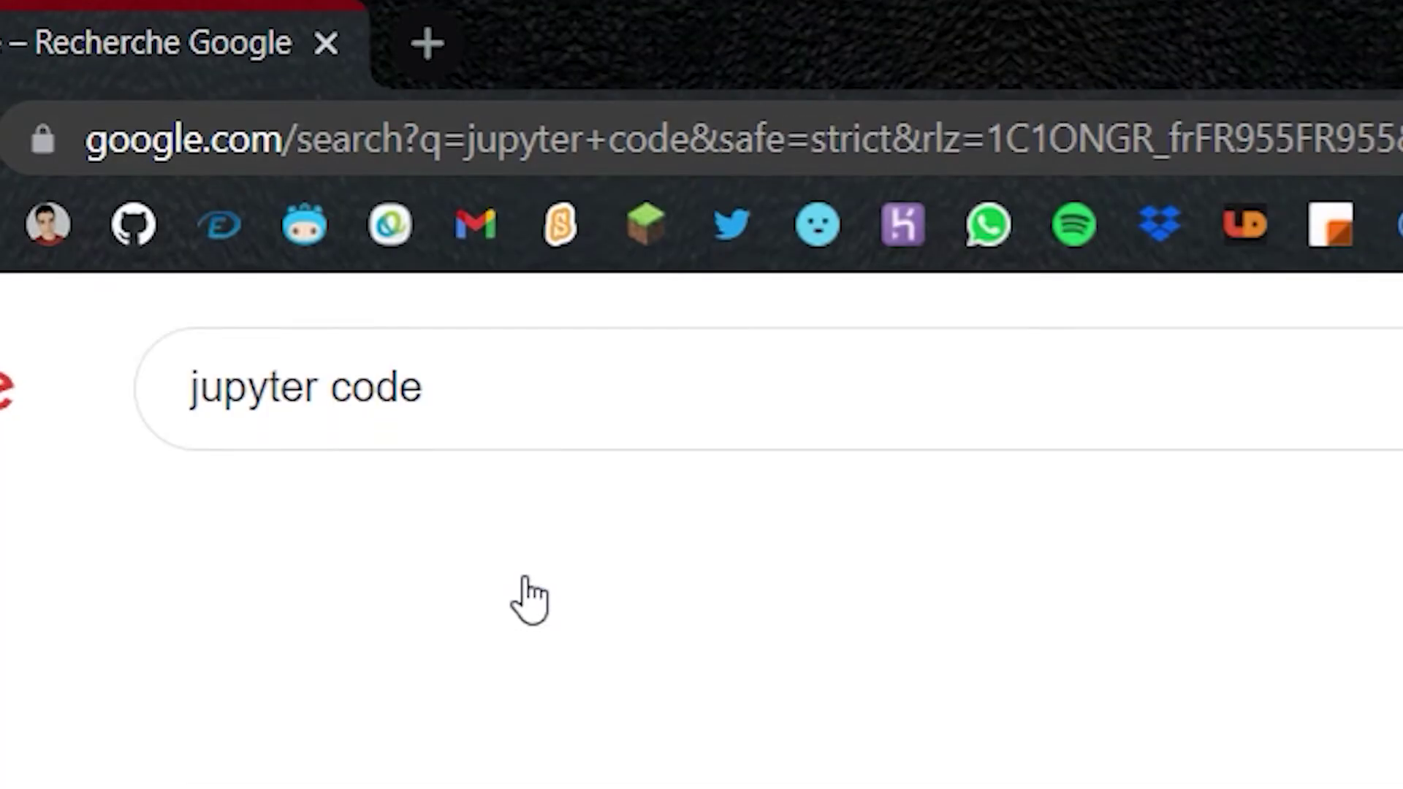
left_click(689, 366)
type("icon")
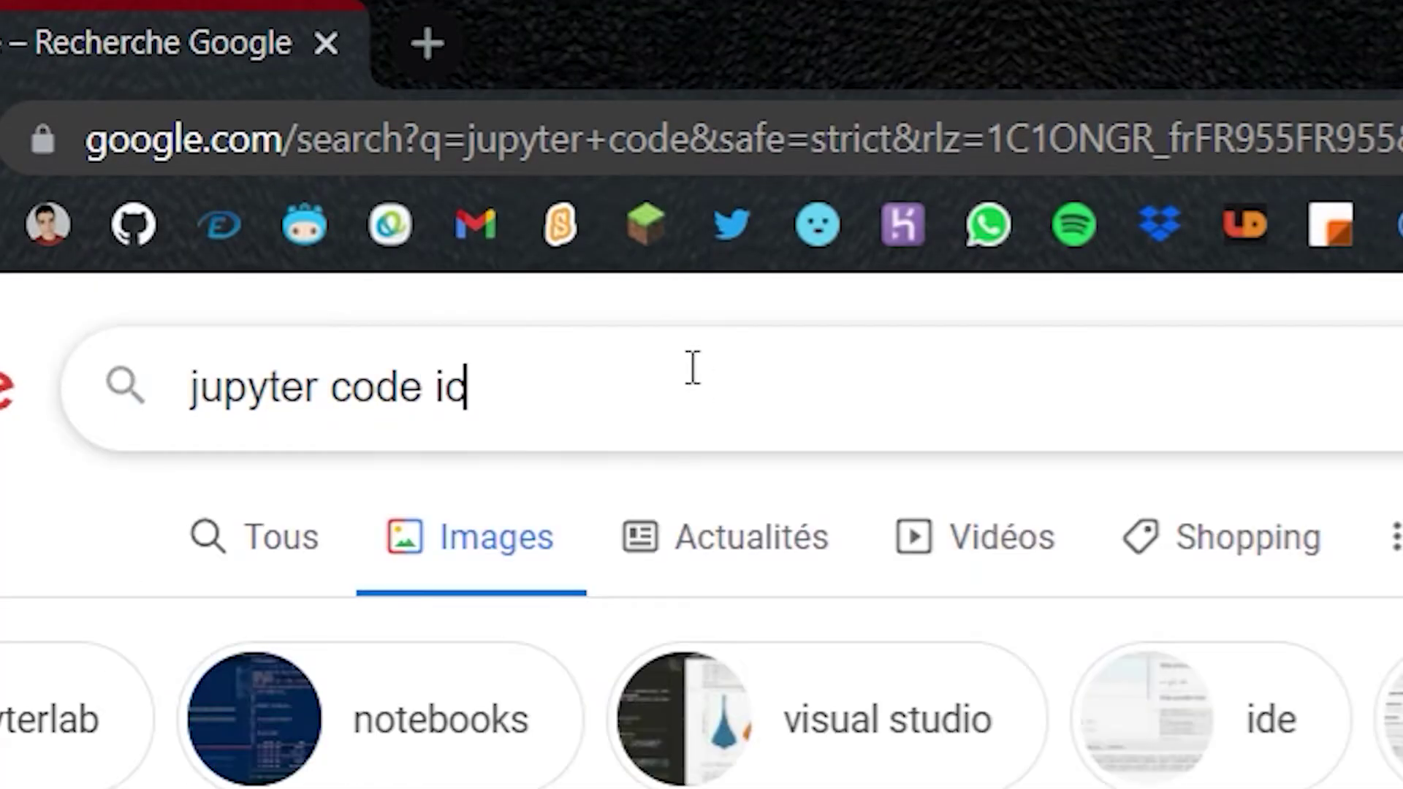
key("Return")
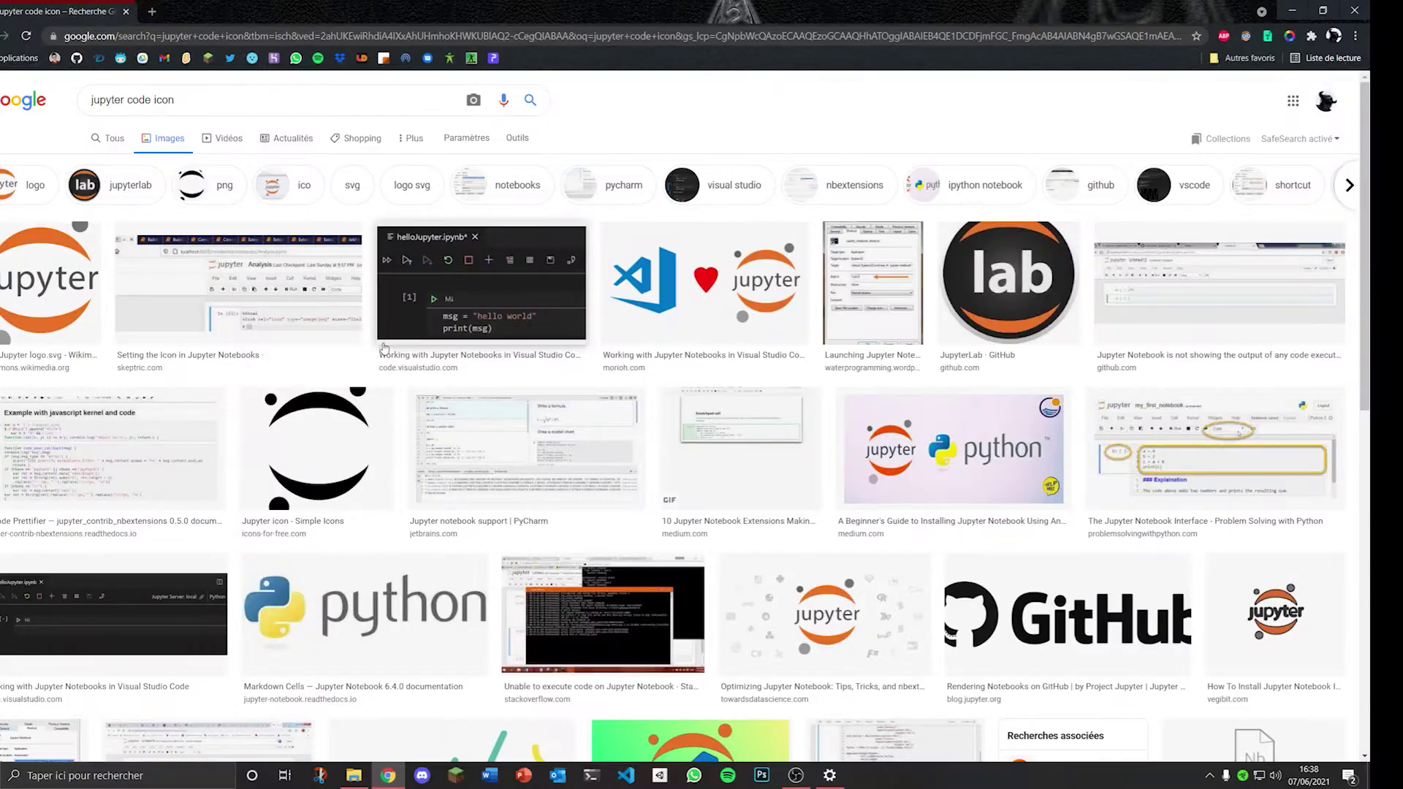
Look through the image results for a Jupyter logo suitable as the shortcut's icon
scroll(382, 348, "down", 4)
scroll(365, 343, "up", 4)
left_click(28, 303)
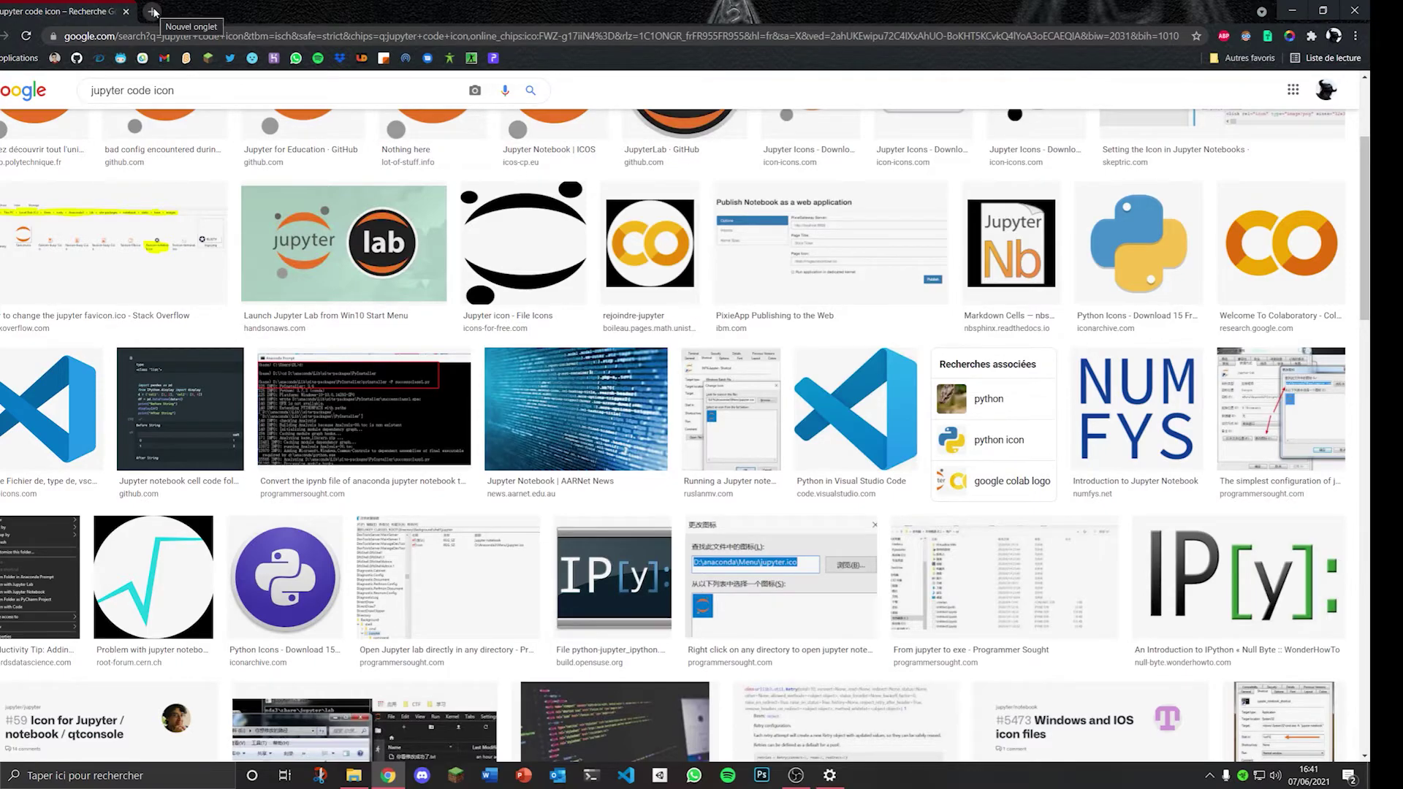
Convert jupyter_app_icon_161280.png to ICO format on Online-Convert in a new tab, and return to the desktop
left_click(152, 12)
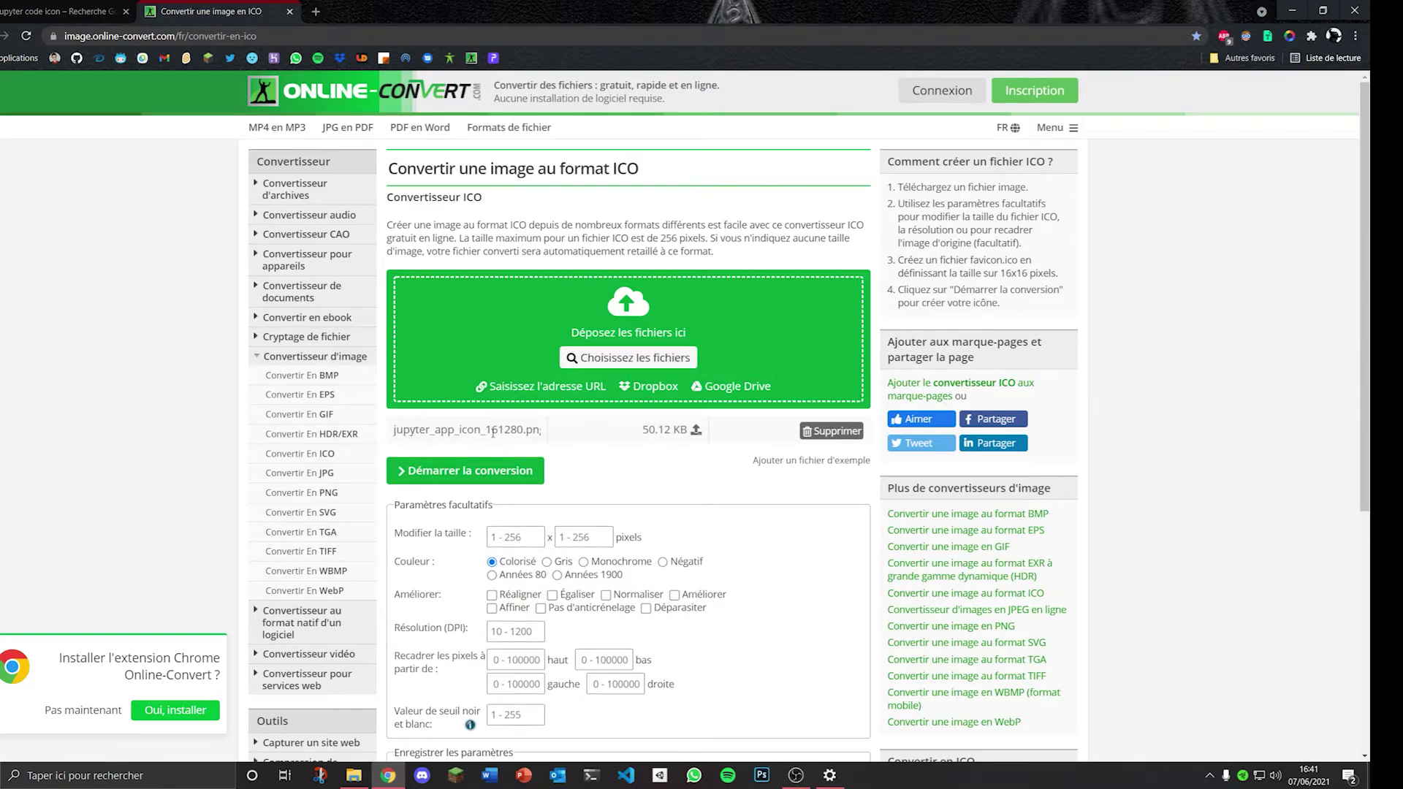
left_click(466, 472)
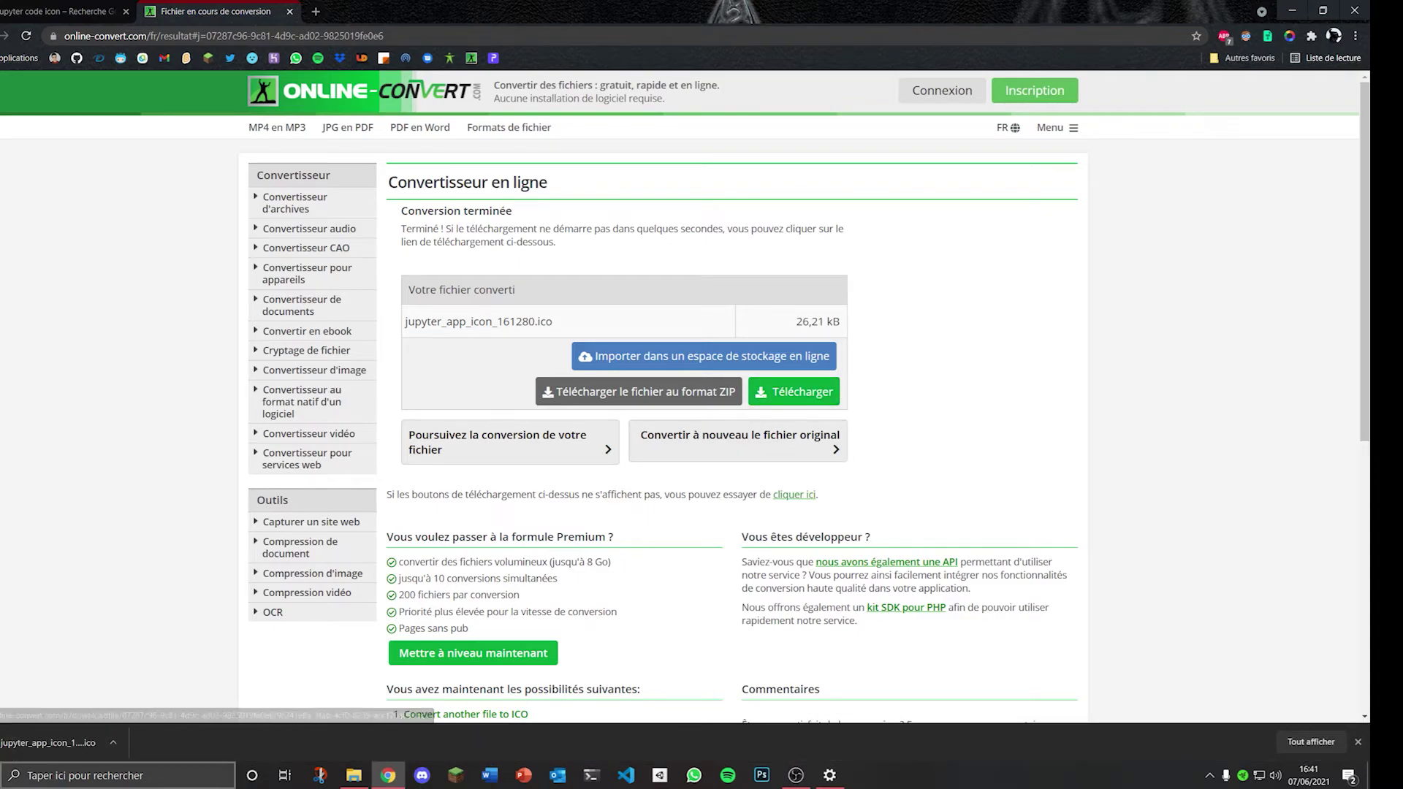
key("super+d")
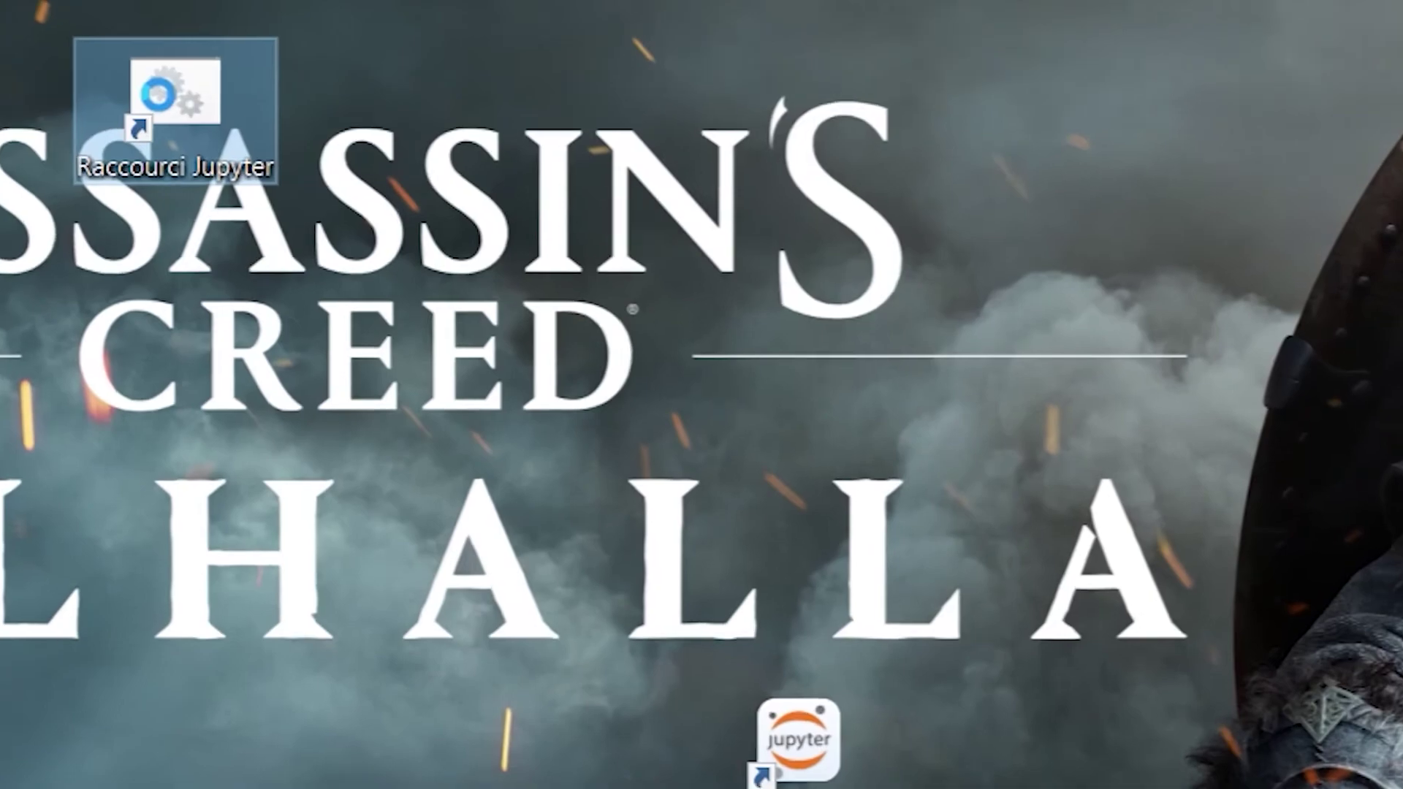
Open the properties of the Raccourci Jupyter desktop shortcut and bring up its icon selection, dismissing the missing-icon warning
right_click(327, 164)
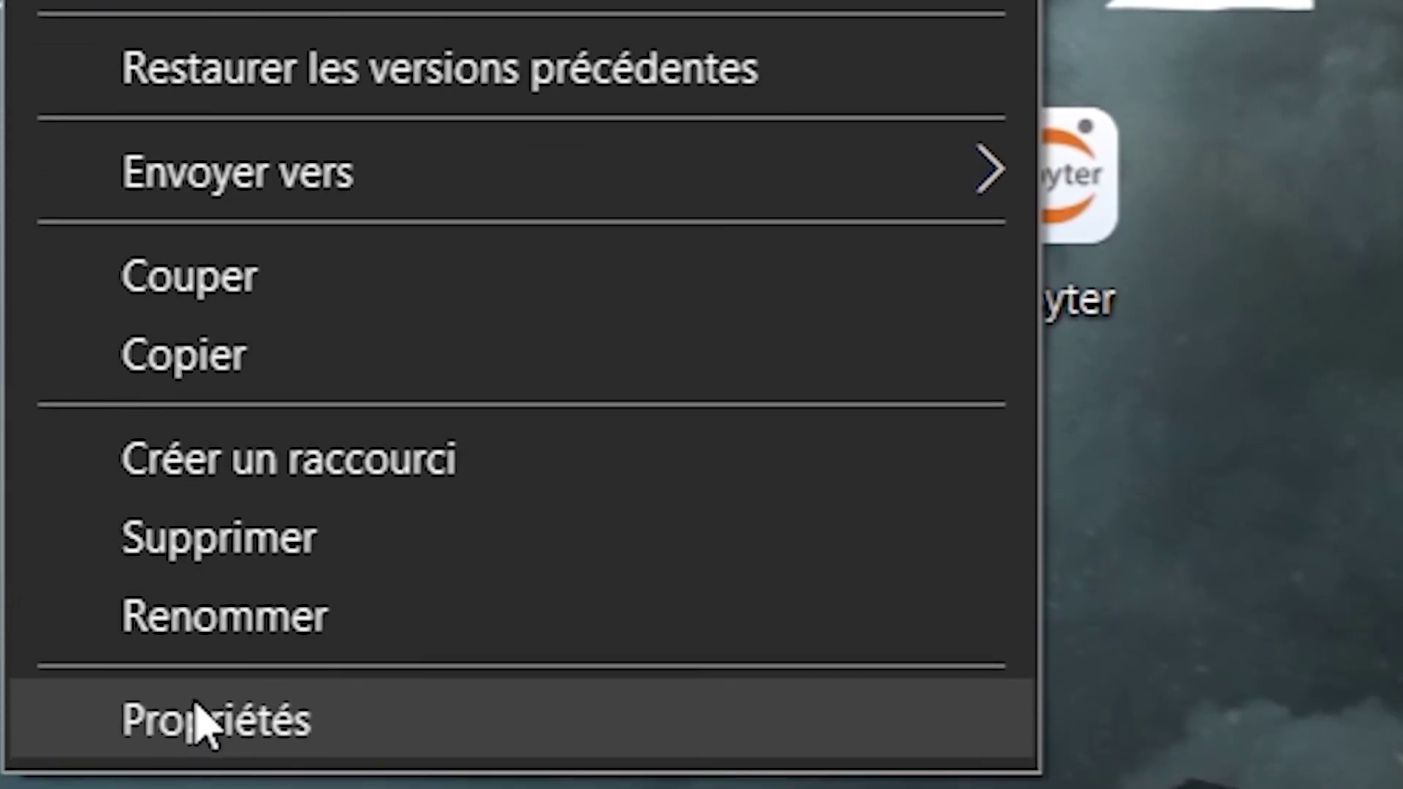
left_click(196, 705)
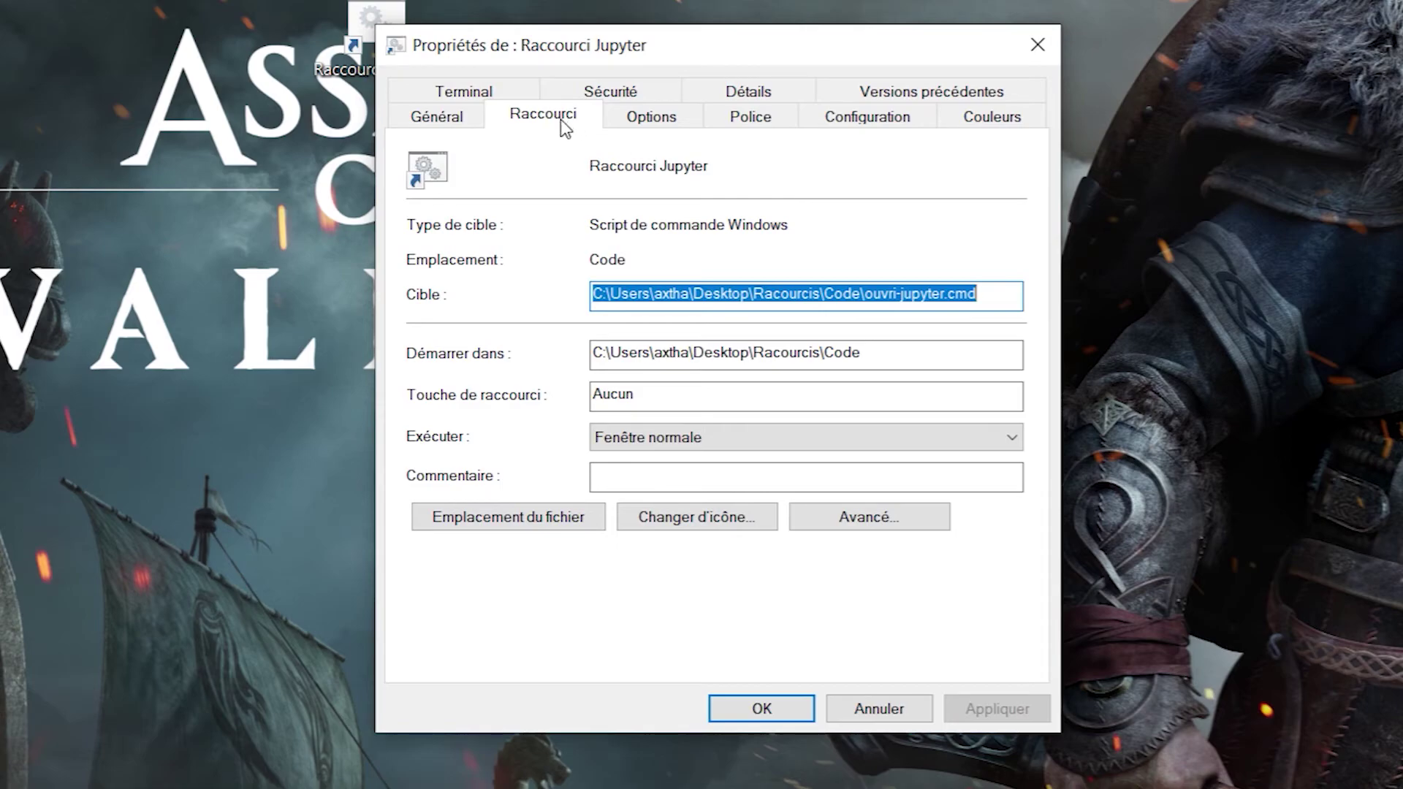
left_click(702, 519)
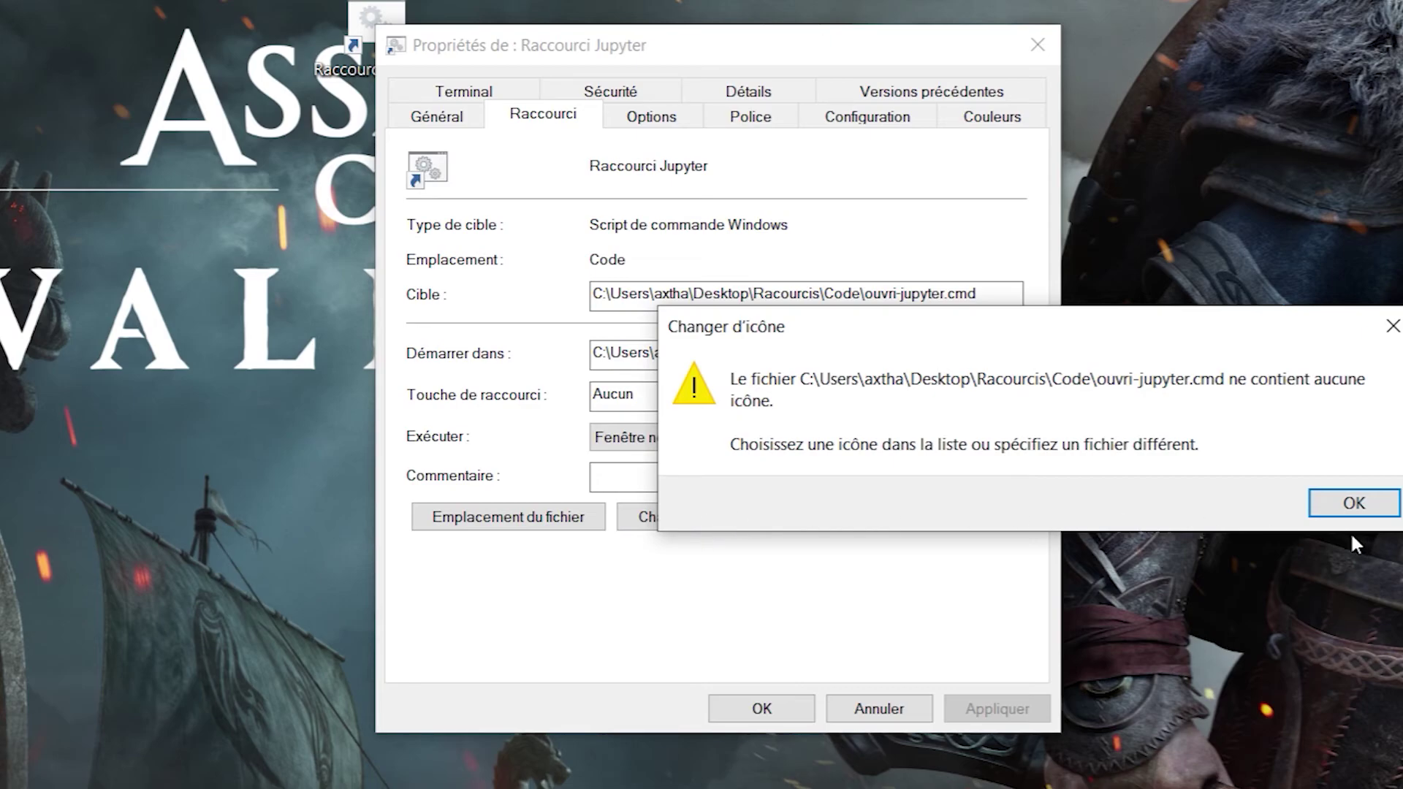
left_click(1361, 510)
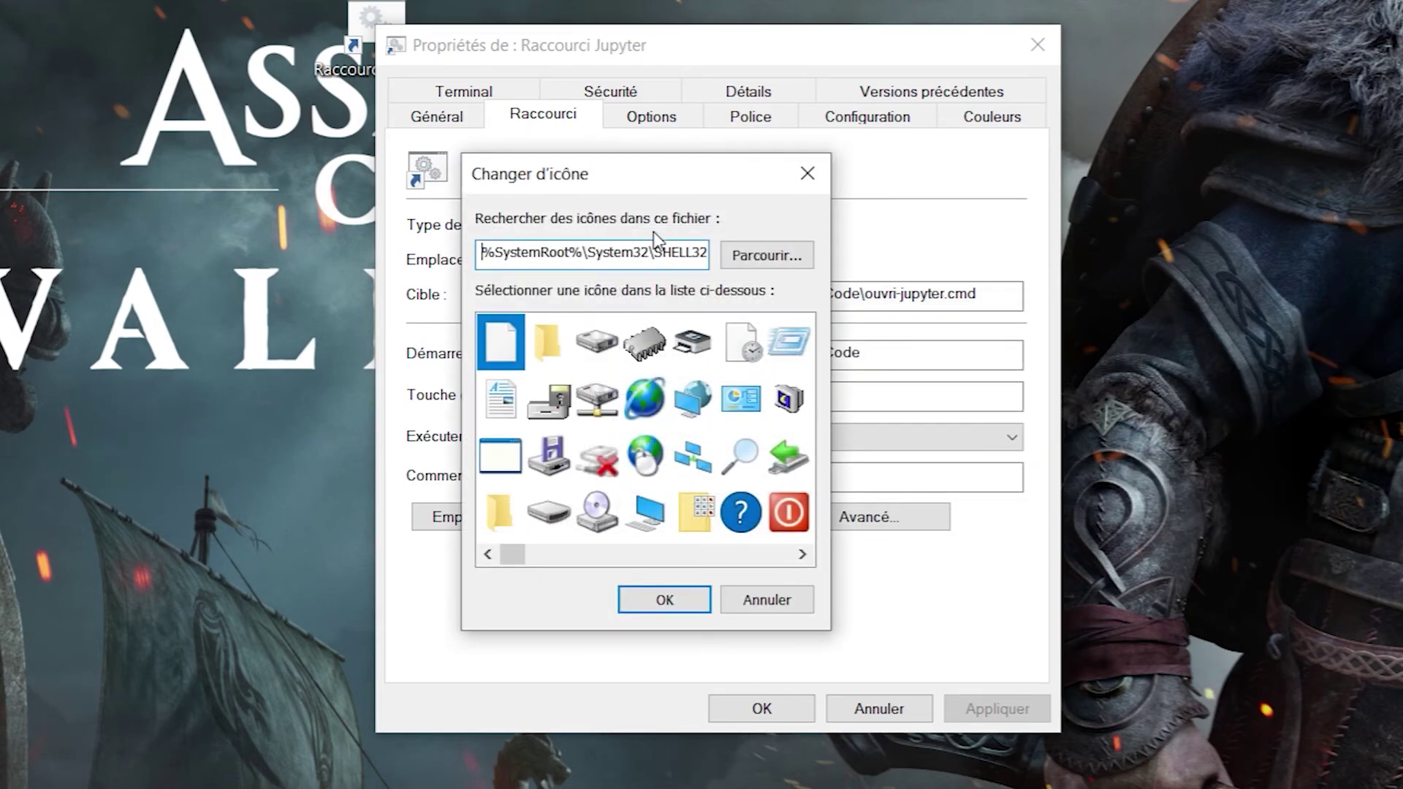
Assign the converted Jupyter ICO file from the Downloads folder as the shortcut's icon, apply it and close the properties
left_click(778, 265)
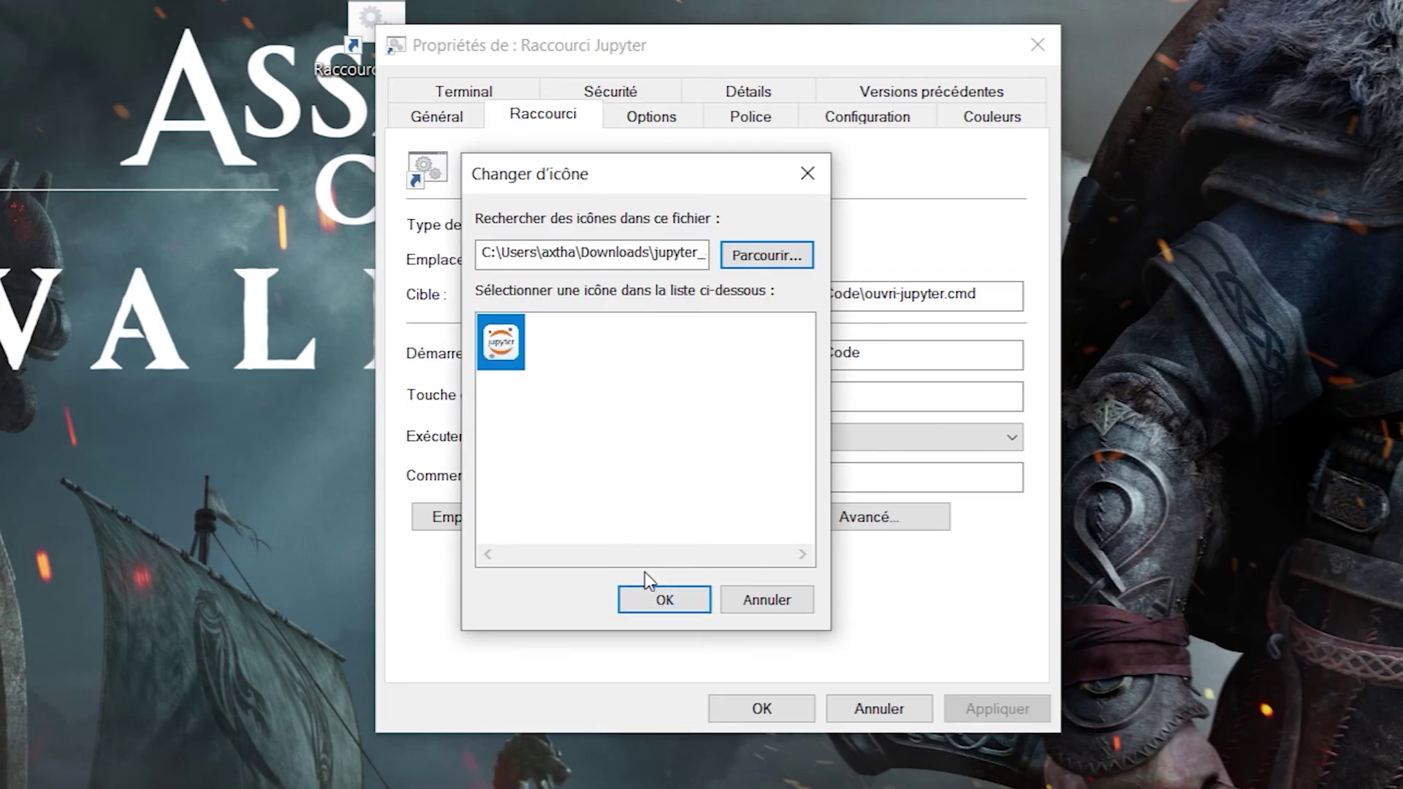
left_click(657, 606)
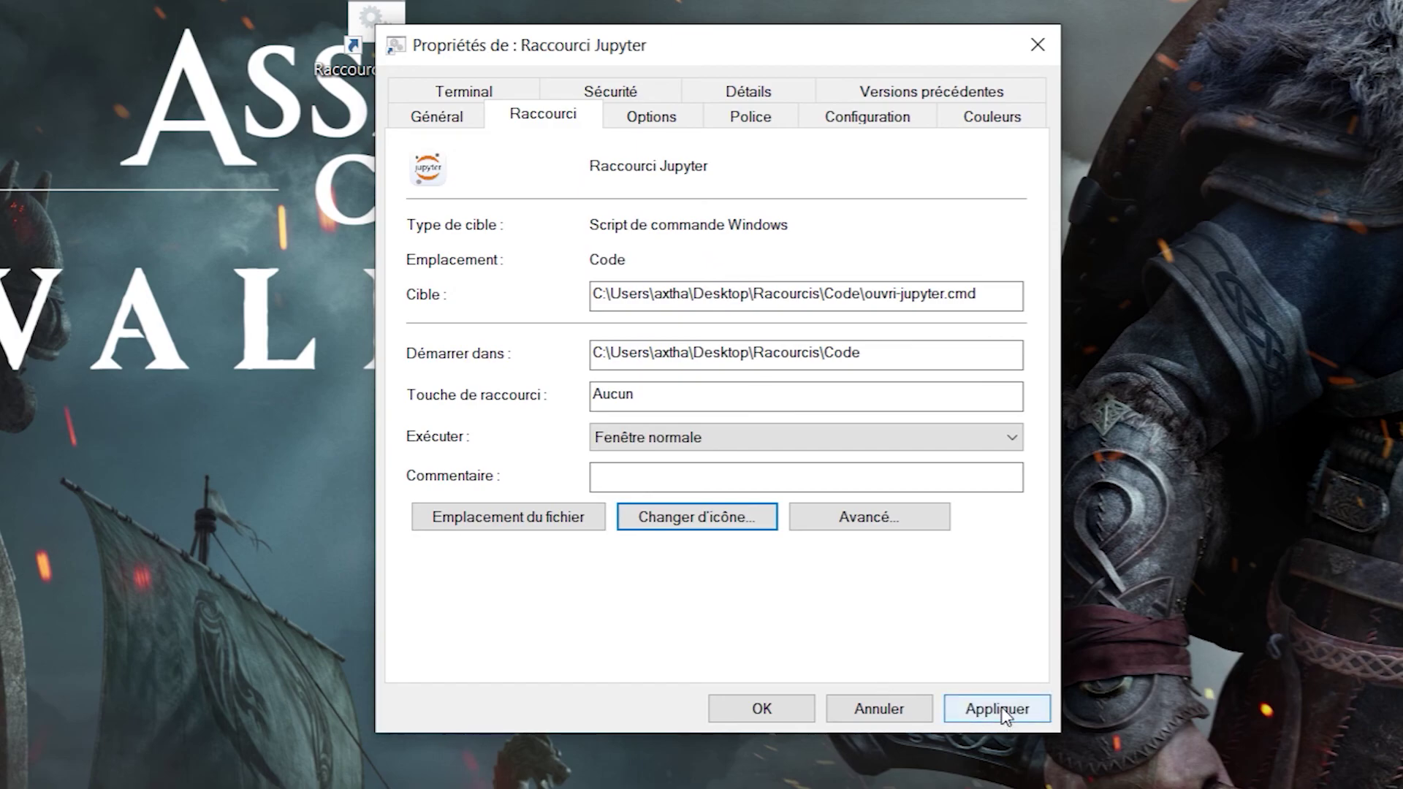
left_click(1000, 708)
left_click(856, 711)
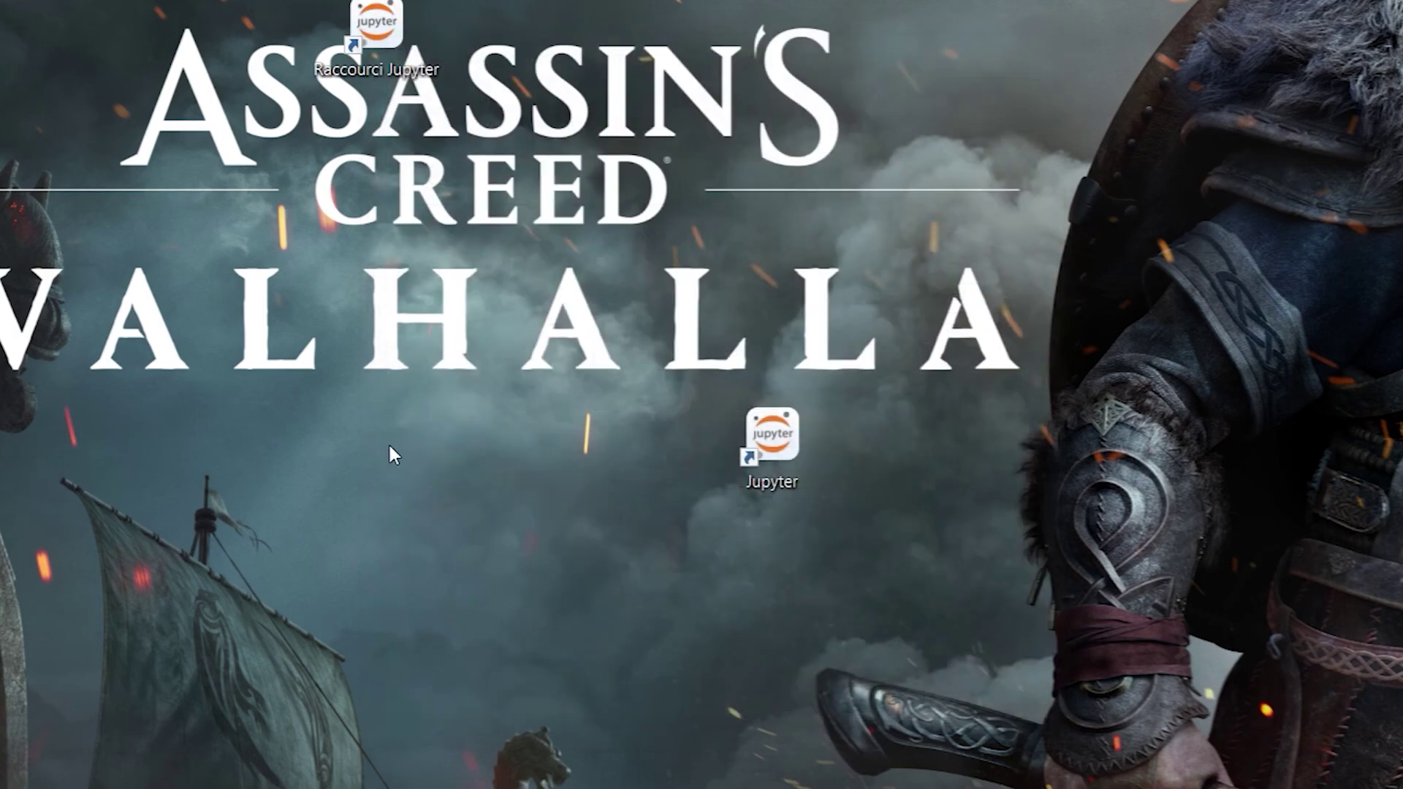